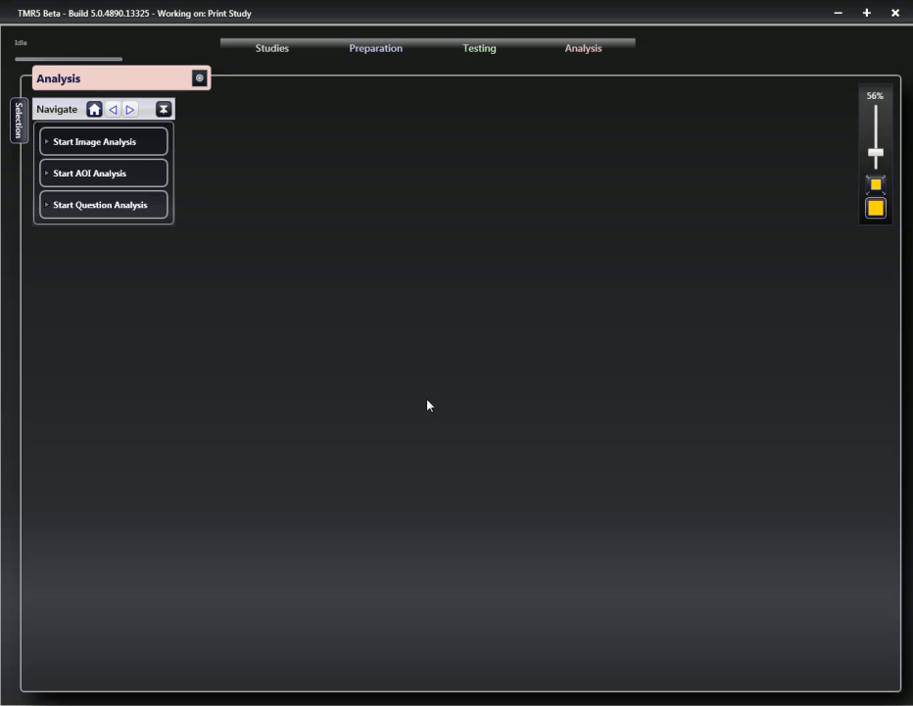
{"action": "scroll", "coordinate": [427, 405], "scroll_direction": "up", "scroll_amount": 4}
{"action": "left_click", "coordinate": [122, 177]}
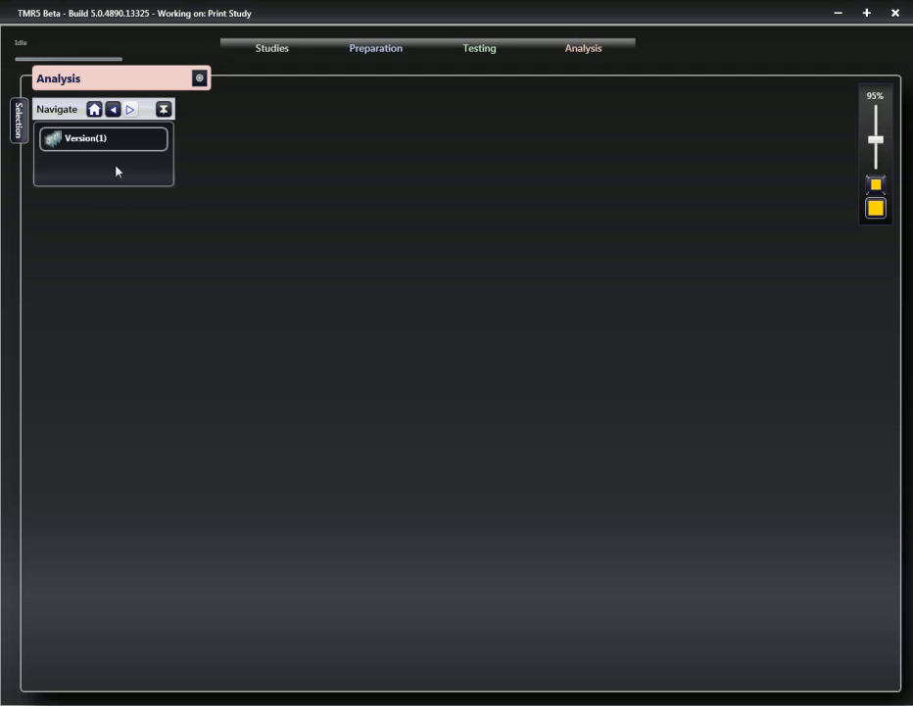
{"action": "left_click", "coordinate": [94, 140]}
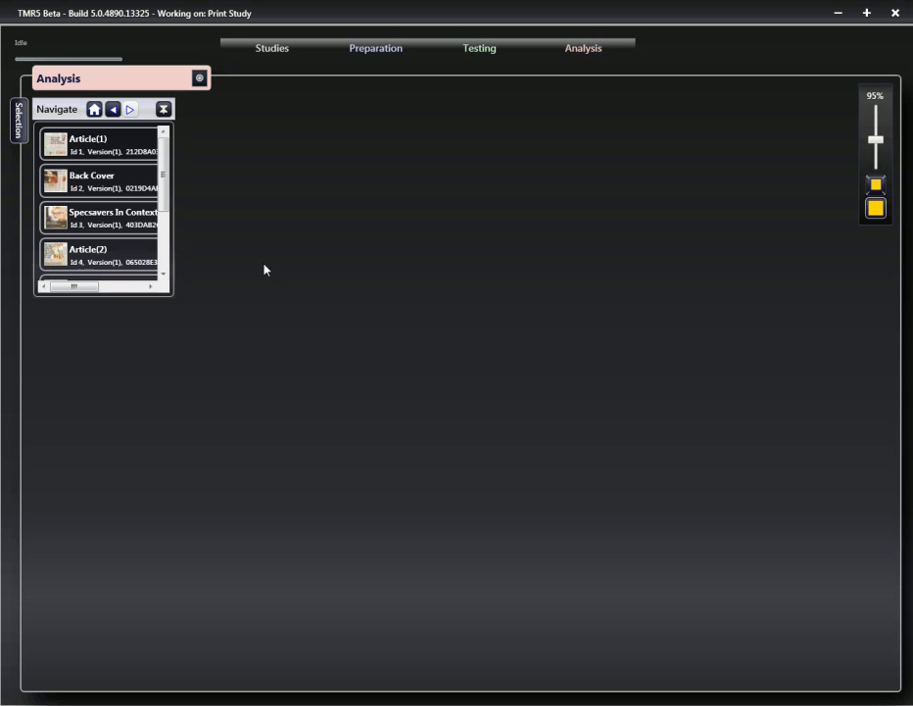
{"action": "left_click", "coordinate": [95, 110]}
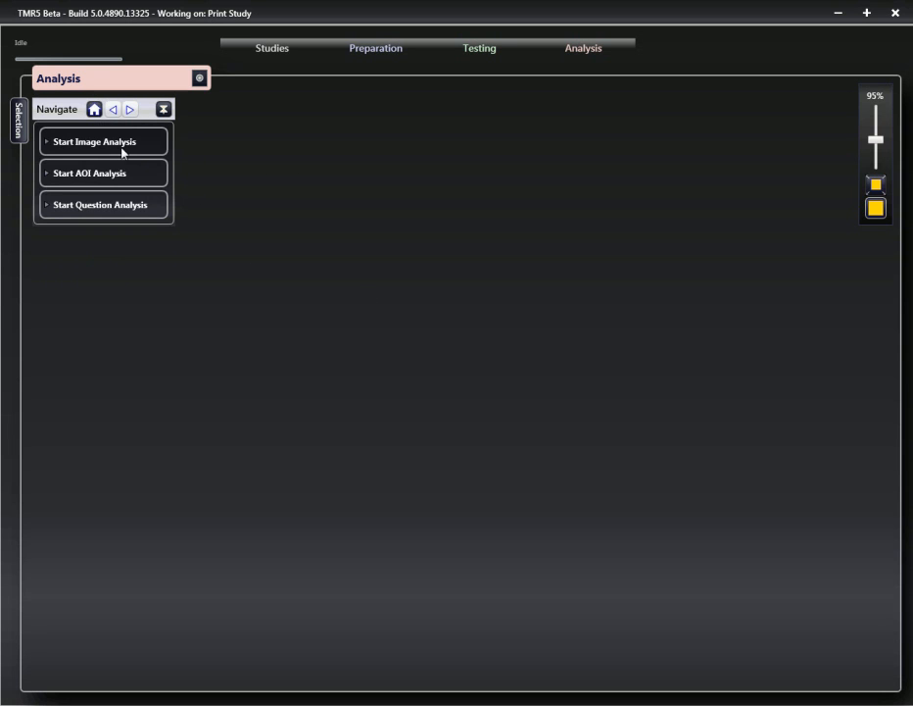
- Open the Aldi In Context image of Version(1) in Image Analysis and display all of its AOIs on the image
{"action": "left_click", "coordinate": [123, 144]}
{"action": "left_click", "coordinate": [102, 143]}
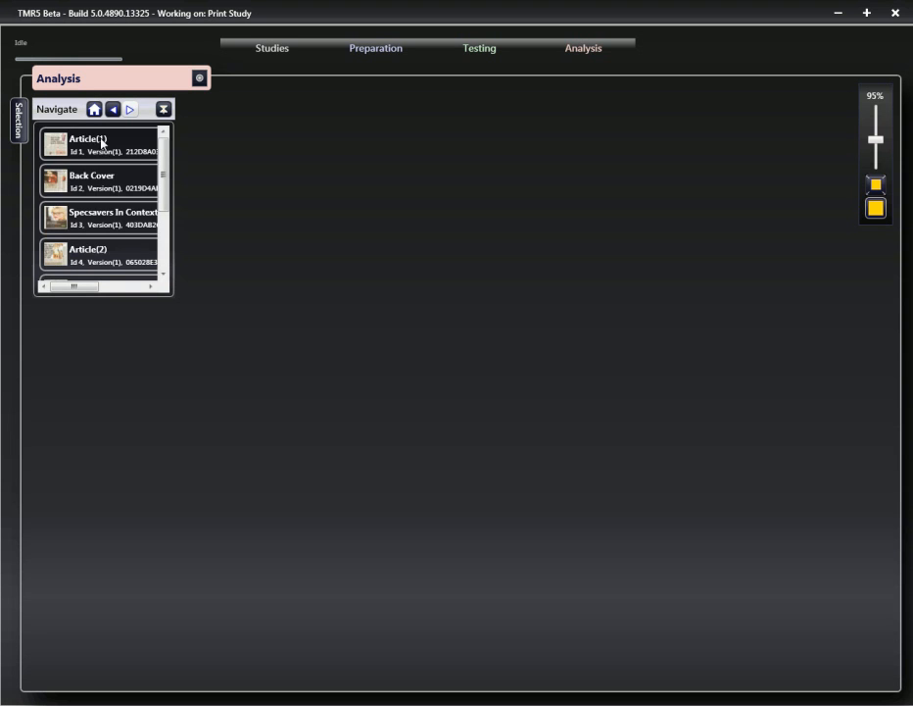
{"action": "left_click_drag", "start_coordinate": [167, 183], "coordinate": [166, 234]}
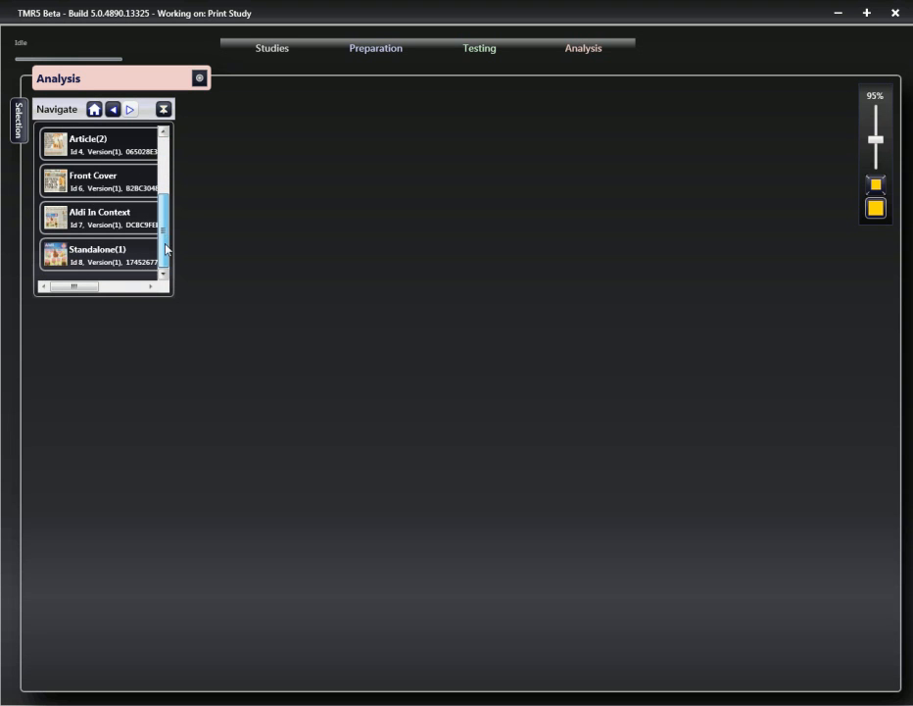
{"action": "left_click", "coordinate": [108, 227]}
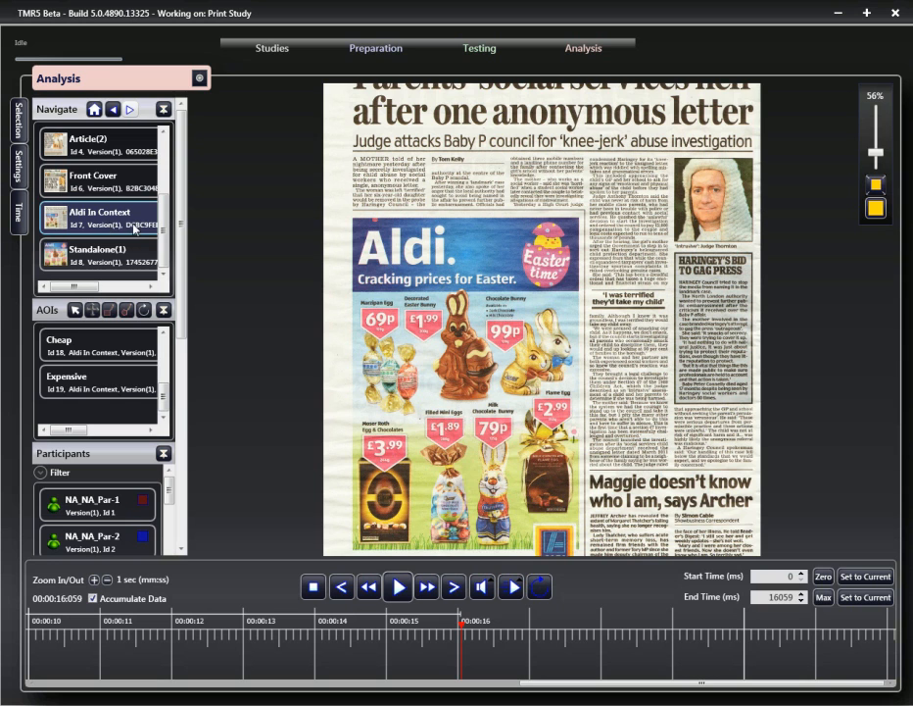
{"action": "left_click", "coordinate": [122, 385]}
{"action": "left_click_drag", "start_coordinate": [164, 400], "coordinate": [168, 373]}
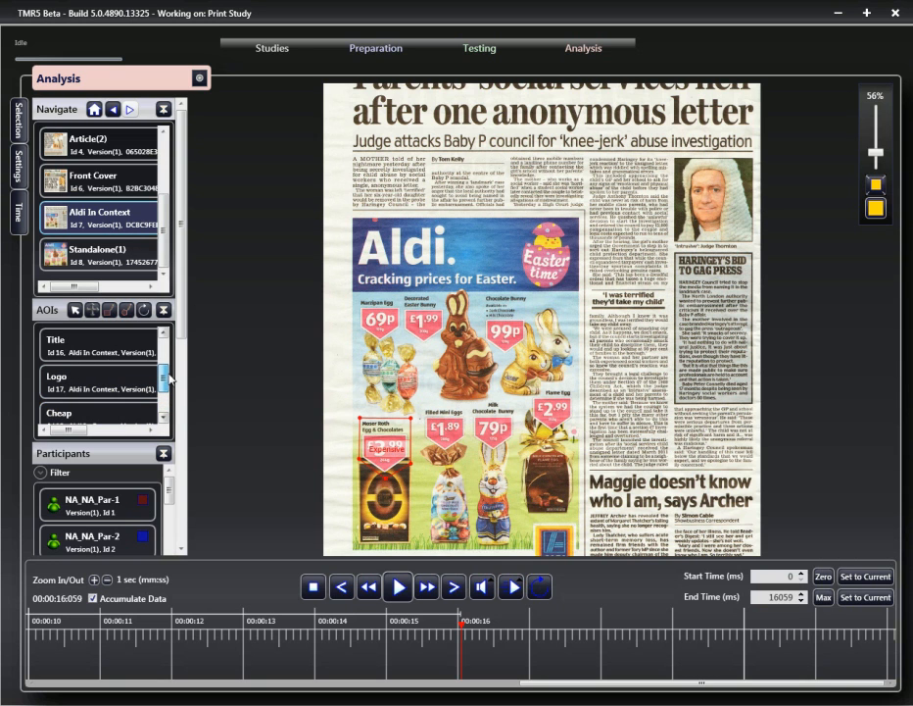
{"action": "left_click", "coordinate": [99, 347], "text": "shift"}
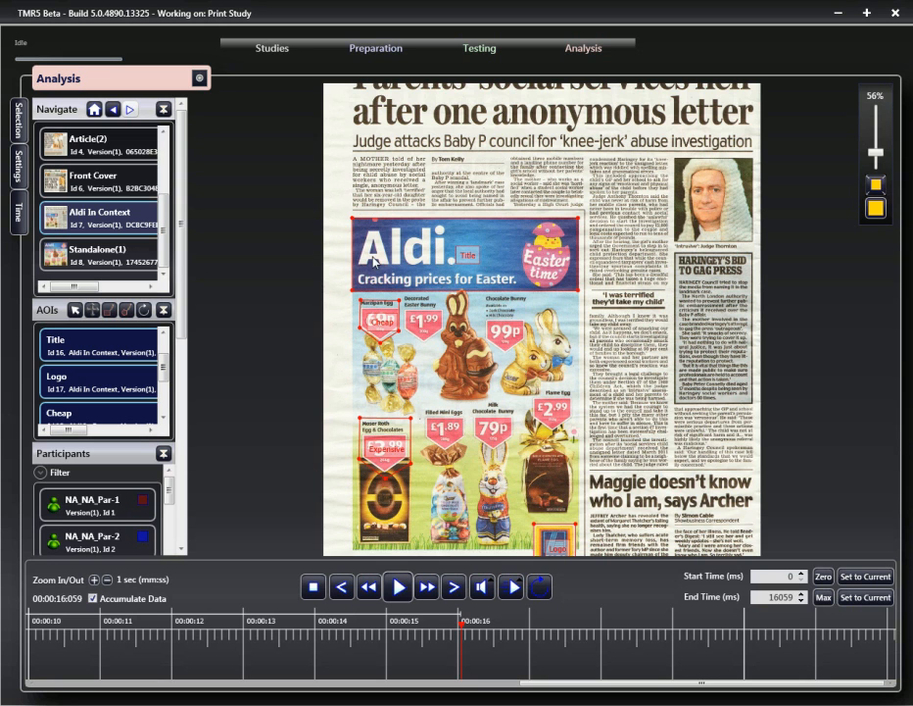
- Return to the start and launch AOI Analysis for the Aldi In Context image of Version(1)
{"action": "left_click", "coordinate": [73, 83]}
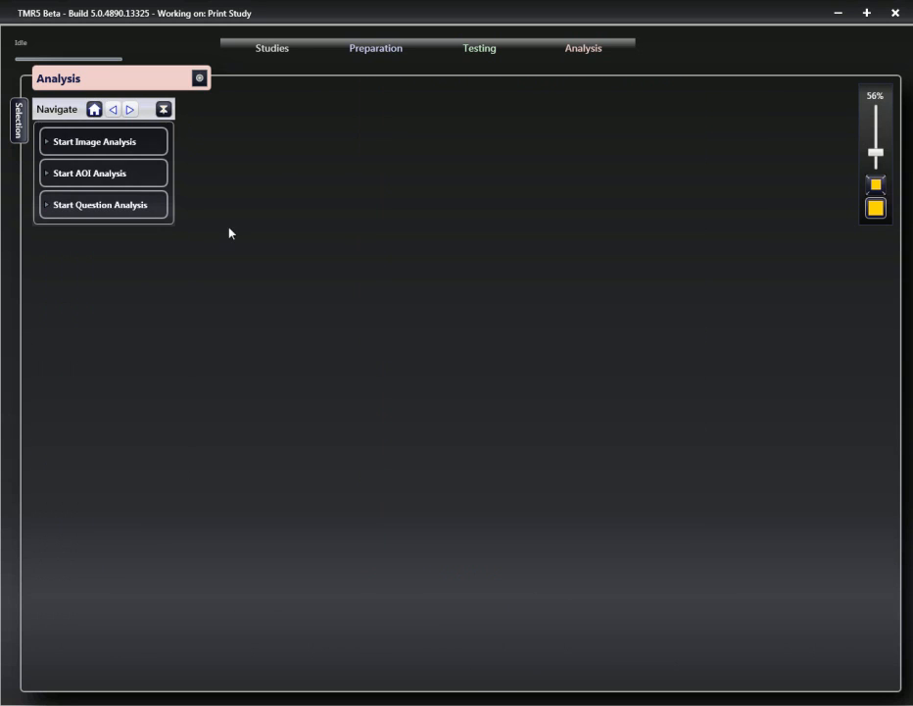
{"action": "left_click", "coordinate": [83, 177]}
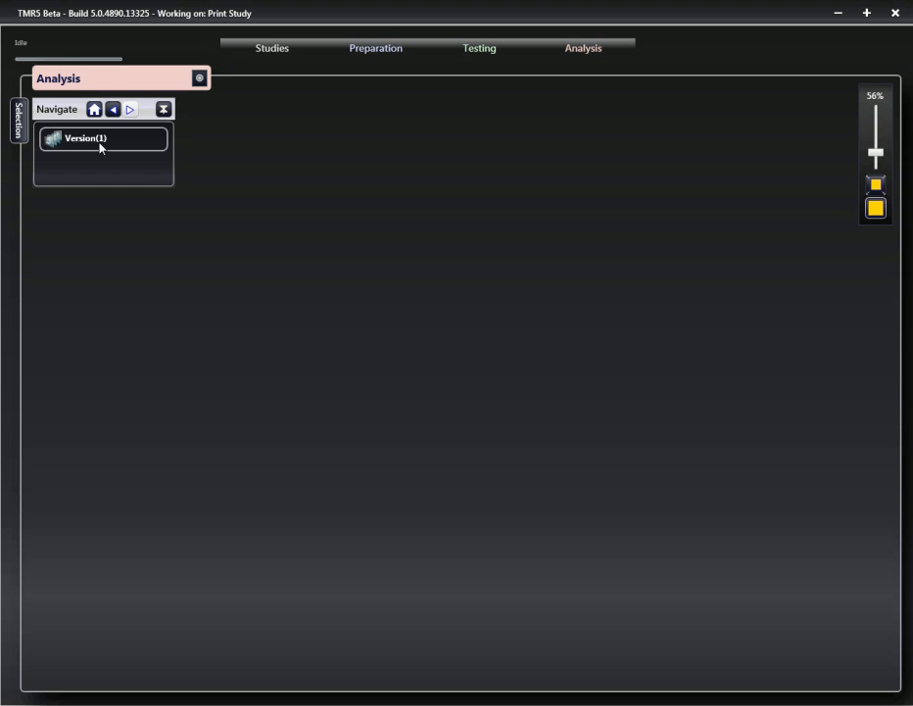
{"action": "left_click", "coordinate": [101, 143]}
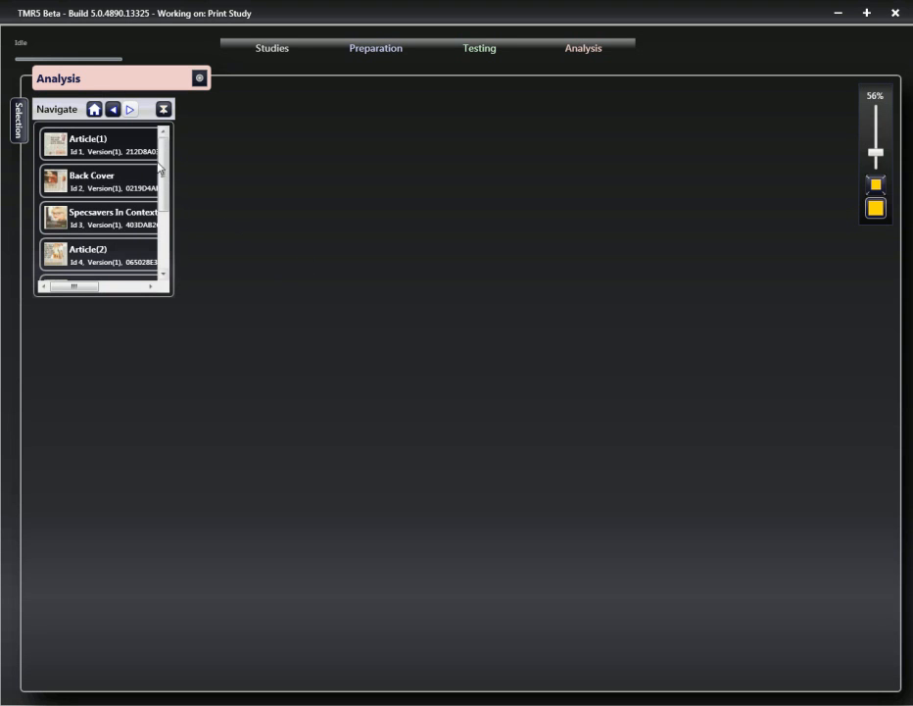
{"action": "left_click_drag", "start_coordinate": [167, 186], "coordinate": [168, 233]}
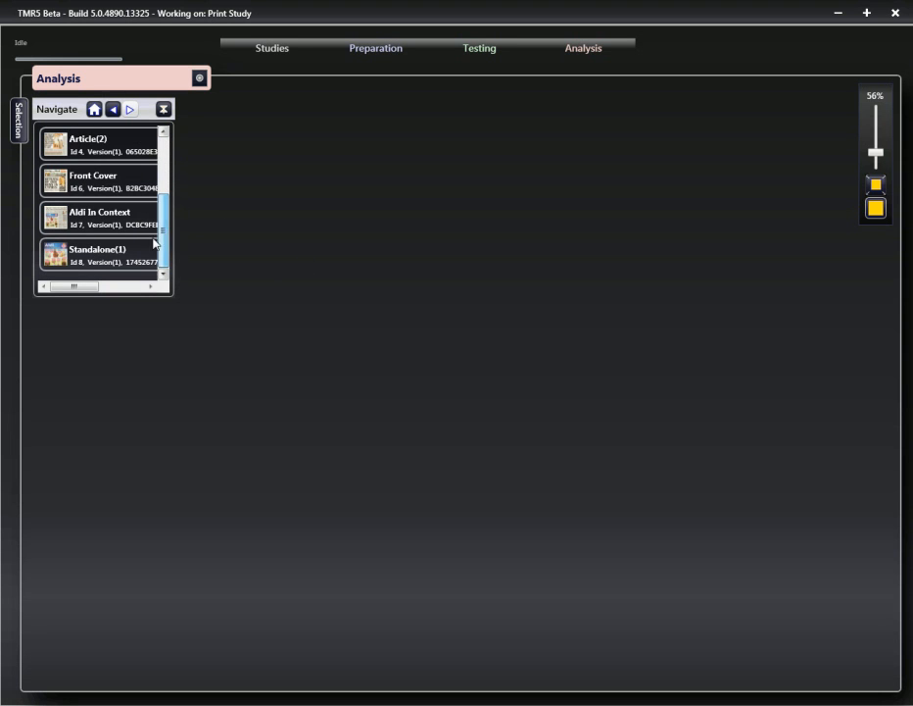
{"action": "left_click", "coordinate": [102, 222]}
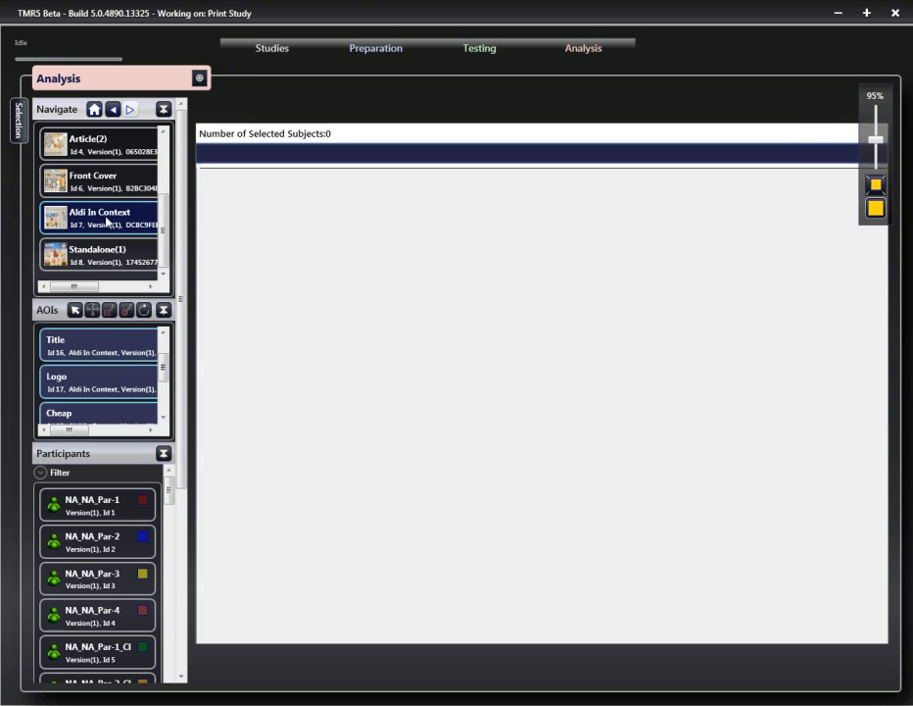
- Select the Cheap AOI along with the Title, Logo and Expensive AOIs for the analysis
{"action": "scroll", "coordinate": [161, 361], "scroll_direction": "up", "scroll_amount": 1}
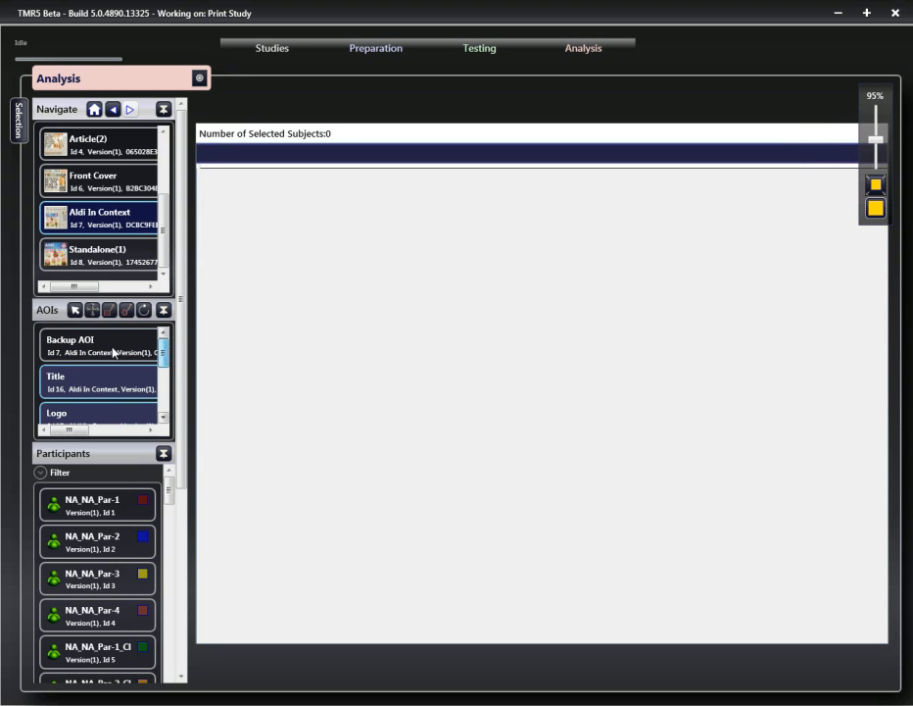
{"action": "scroll", "coordinate": [162, 387], "scroll_direction": "down", "scroll_amount": 3}
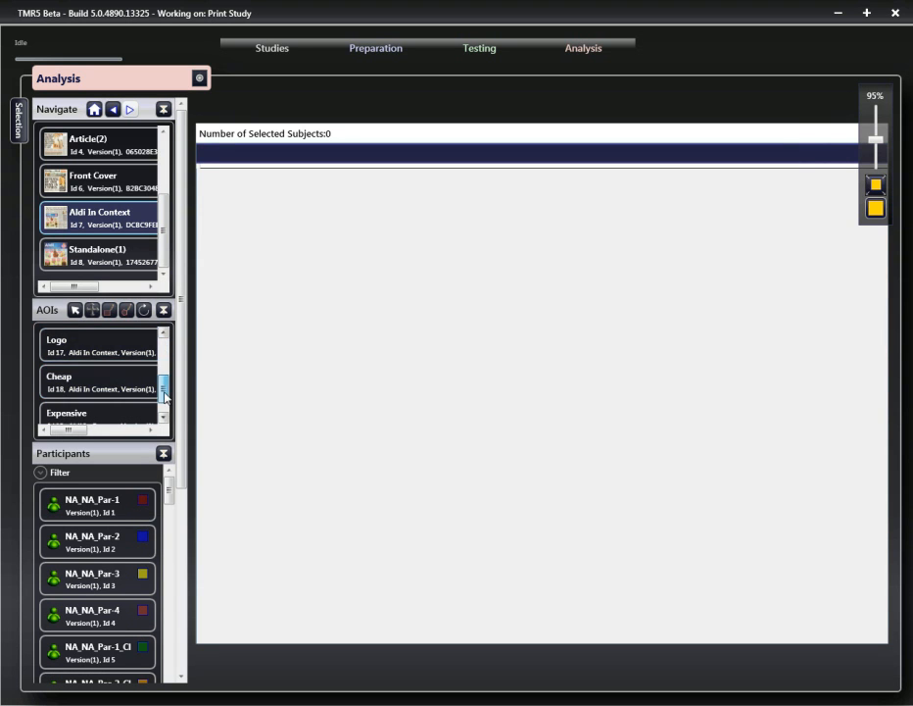
{"action": "left_click", "coordinate": [122, 396], "text": "shift"}
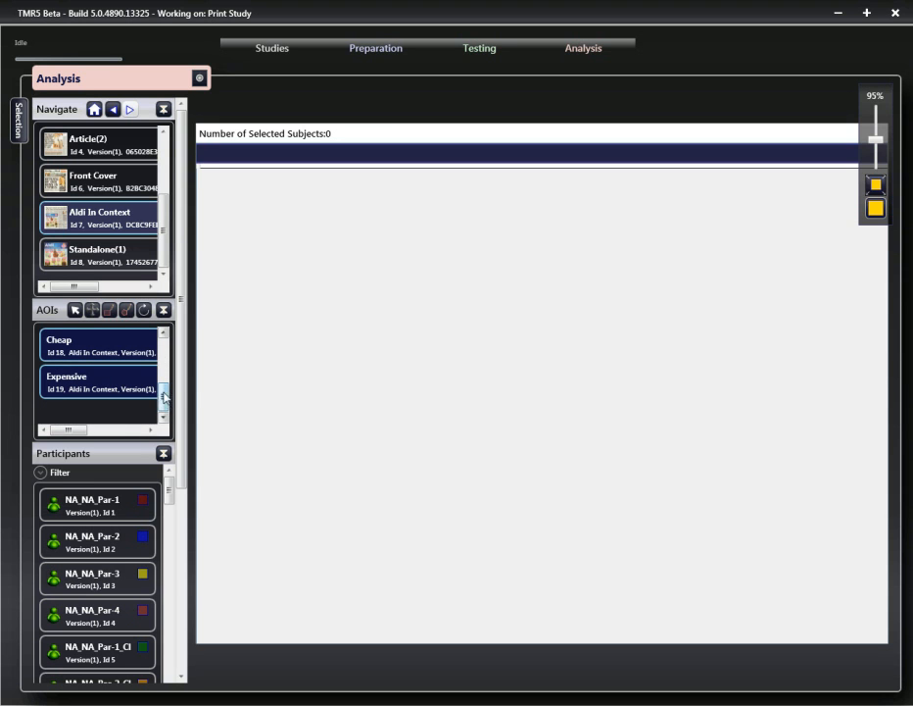
- Select all participants for the AOI analysis
{"action": "scroll", "coordinate": [186, 421], "scroll_direction": "down", "scroll_amount": 2}
{"action": "left_click", "coordinate": [126, 435]}
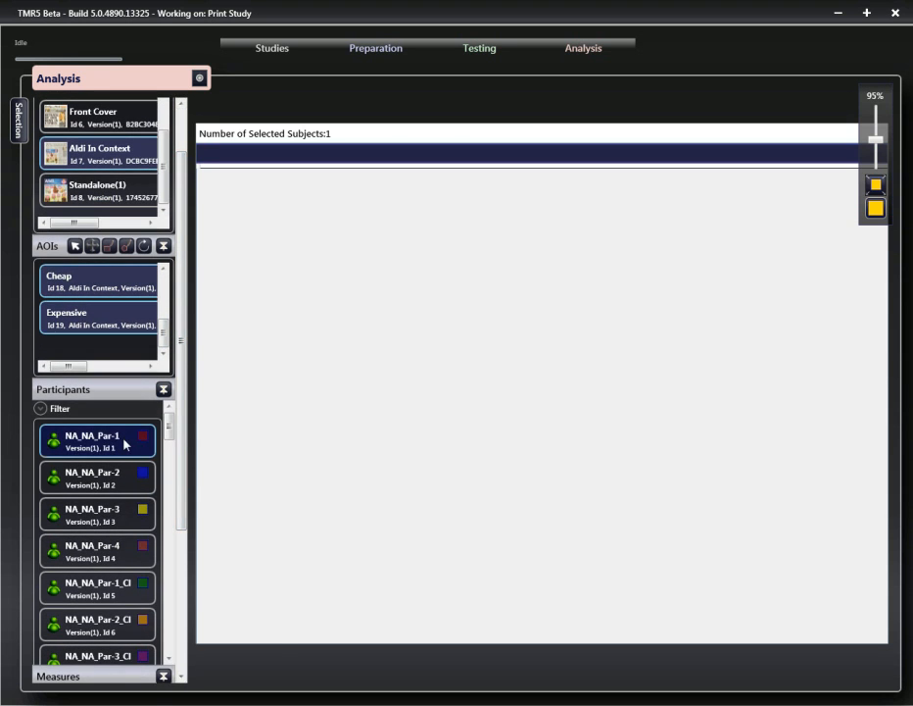
{"action": "right_click", "coordinate": [134, 441]}
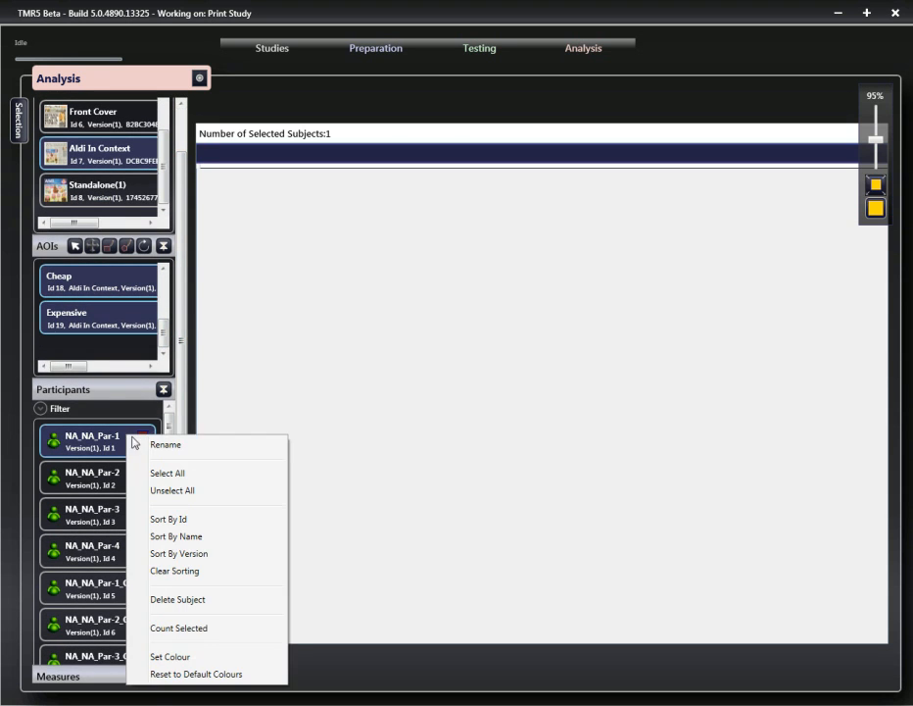
{"action": "left_click", "coordinate": [188, 476]}
- Add the AOI Viewed Total and AOI Viewed Percentage measures to the results table
{"action": "left_click_drag", "start_coordinate": [184, 401], "coordinate": [190, 531]}
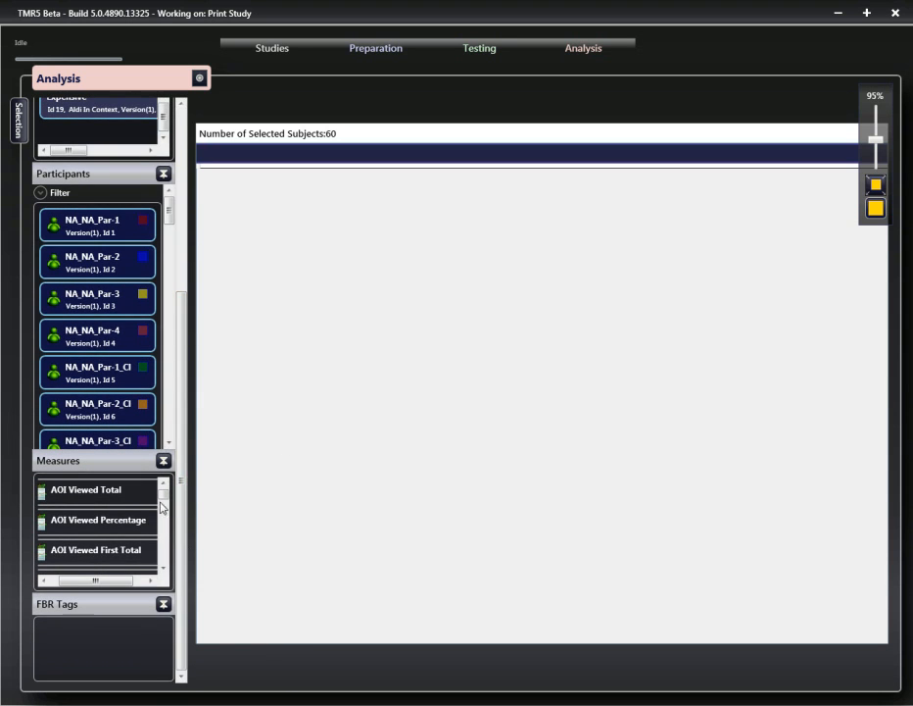
{"action": "mouse_move", "coordinate": [164, 498]}
{"action": "left_mouse_down"}
{"action": "mouse_move", "coordinate": [166, 563]}
{"action": "mouse_move", "coordinate": [170, 493]}
{"action": "left_mouse_up"}
{"action": "left_click", "coordinate": [105, 492]}
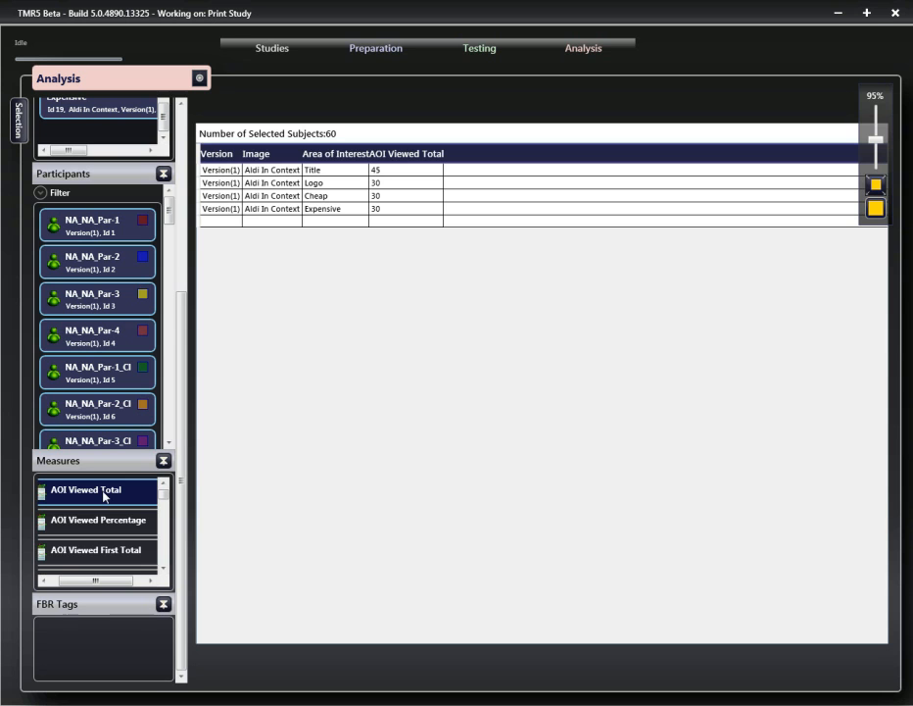
{"action": "left_click", "coordinate": [105, 522]}
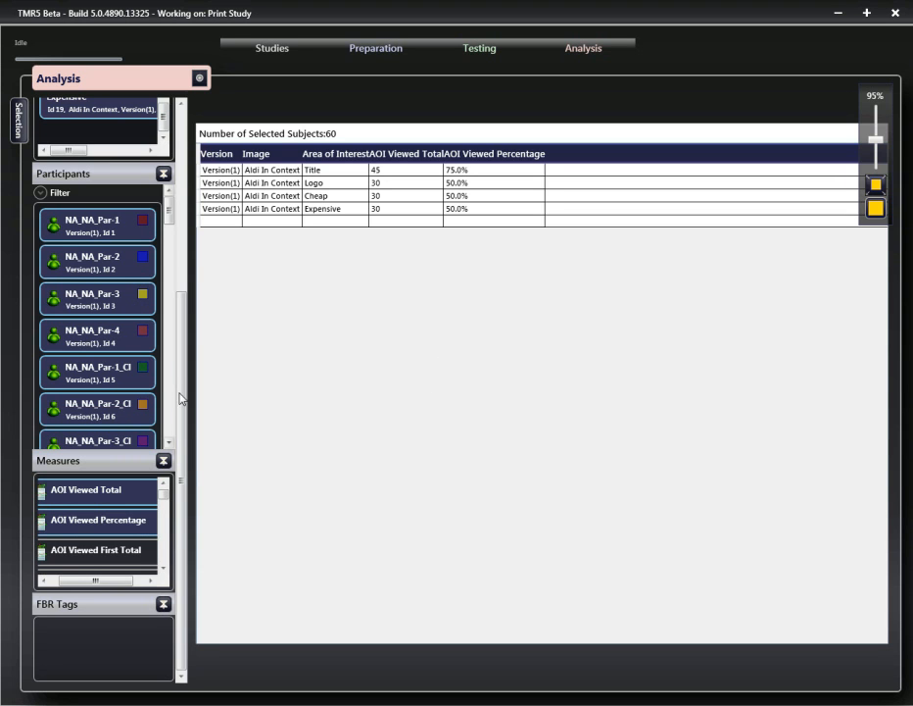
- Add the AOI Viewed First Percentage measure to the results table
{"action": "left_click", "coordinate": [162, 569]}
{"action": "left_click", "coordinate": [161, 569]}
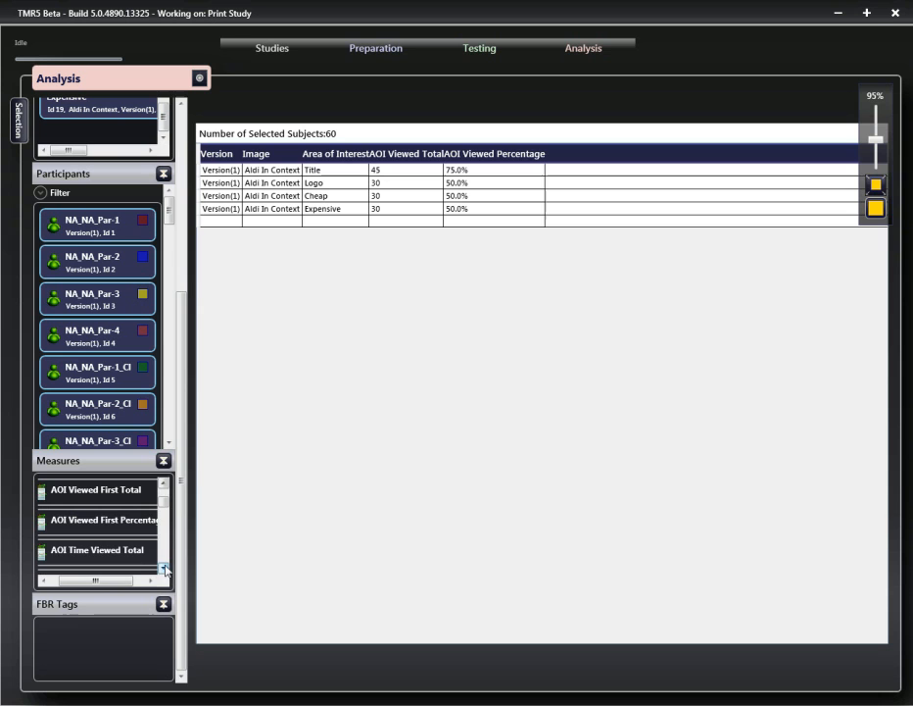
{"action": "left_click", "coordinate": [103, 527]}
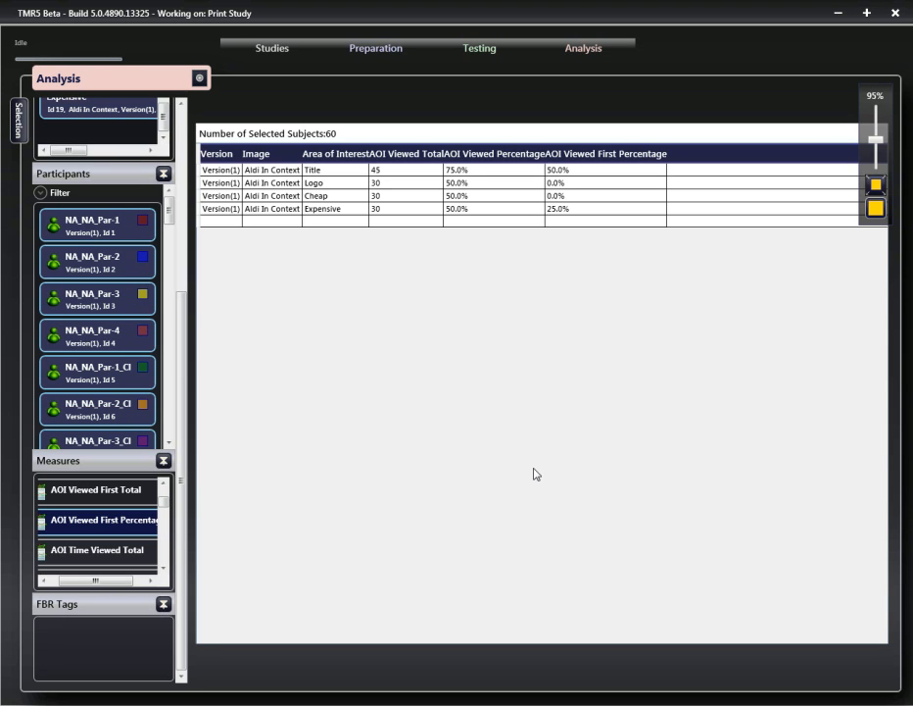
- Show the AOI Time to First View Total measure, then switch to AOI Time to First View Average
{"action": "left_click", "coordinate": [163, 568]}
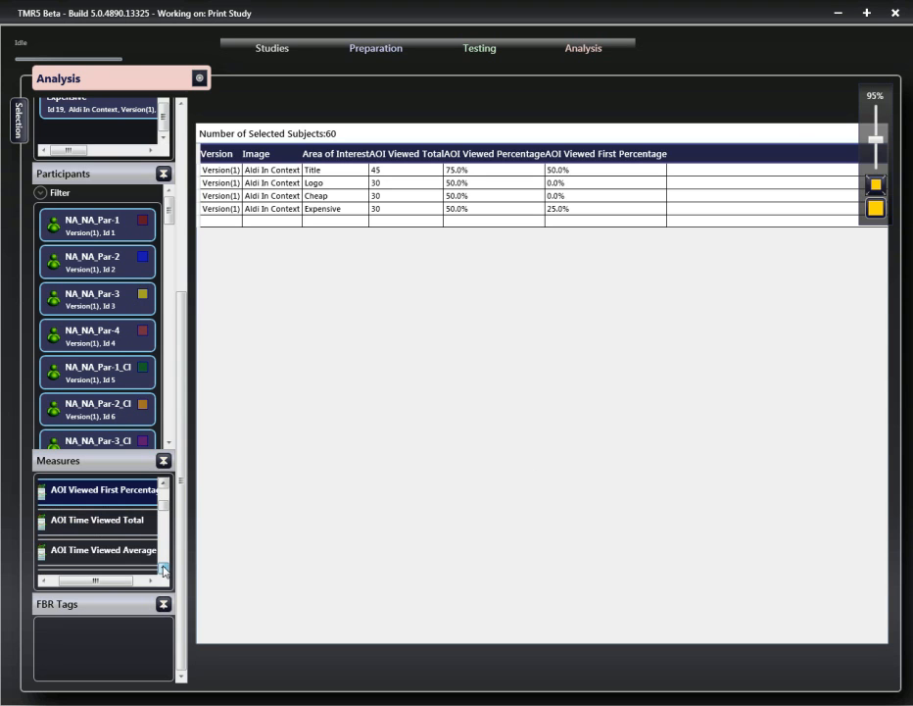
{"action": "left_click", "coordinate": [164, 568]}
{"action": "left_click", "coordinate": [164, 569]}
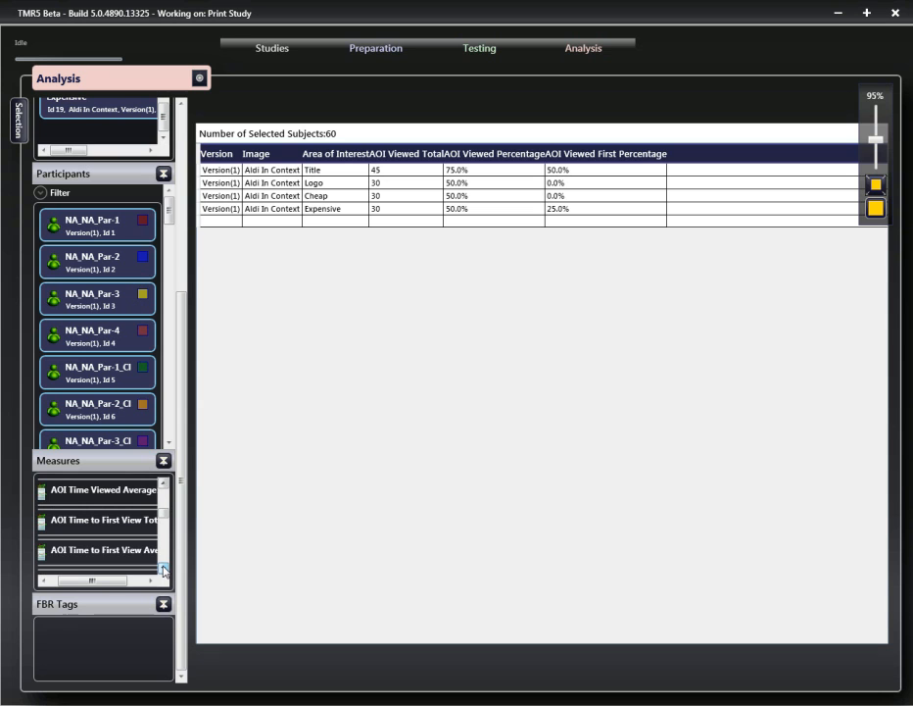
{"action": "left_click", "coordinate": [164, 568]}
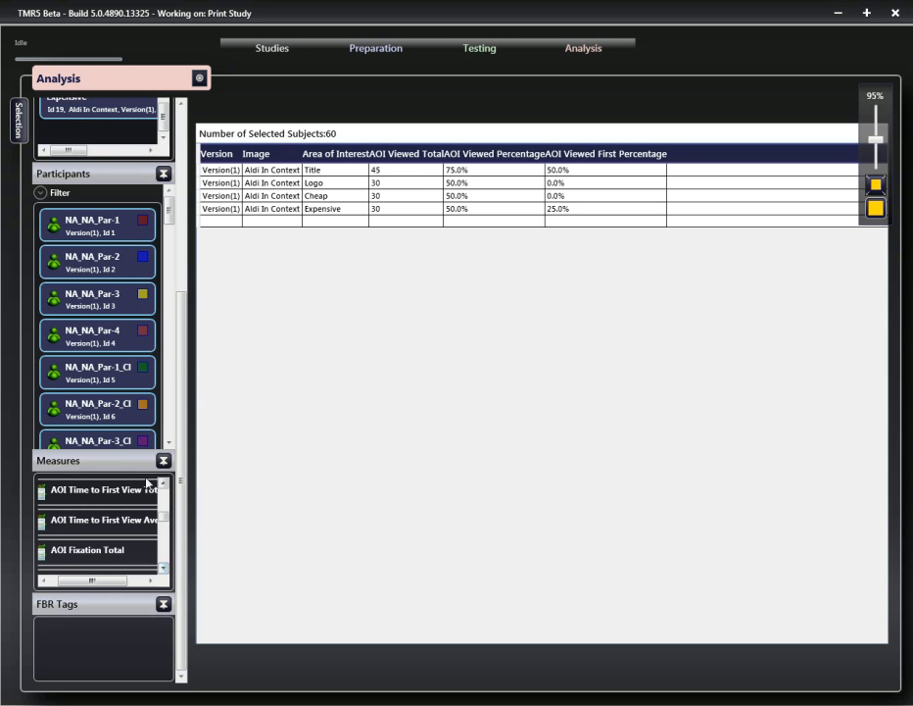
{"action": "left_click", "coordinate": [110, 498]}
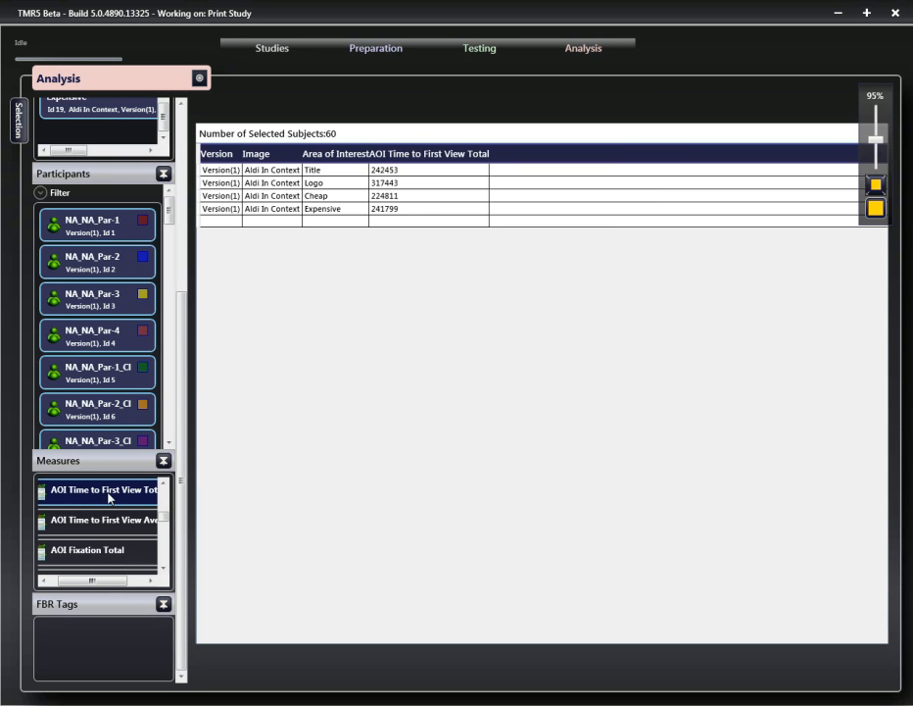
{"action": "left_click", "coordinate": [75, 521]}
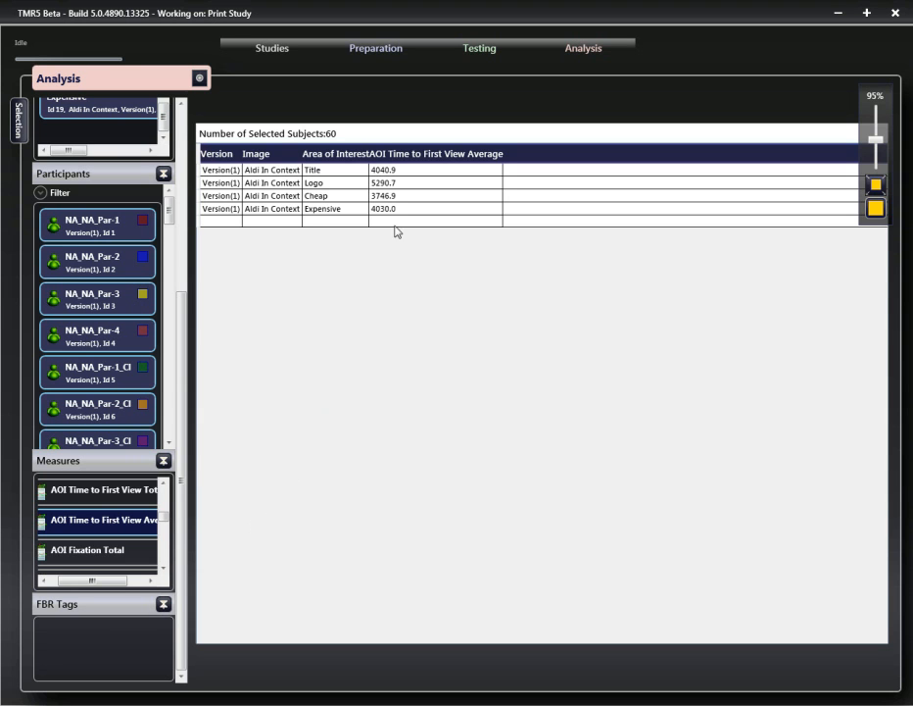
- Show the AOI Fixation Duration Total measure, then switch to AOI Fixation Duration Average
{"action": "left_click", "coordinate": [164, 570]}
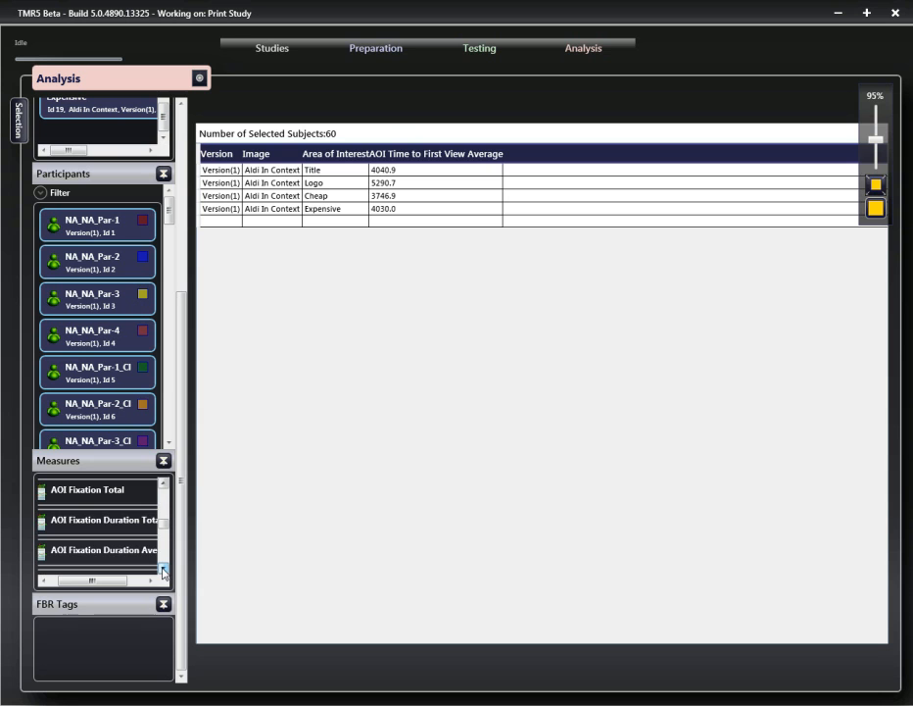
{"action": "left_click", "coordinate": [164, 570]}
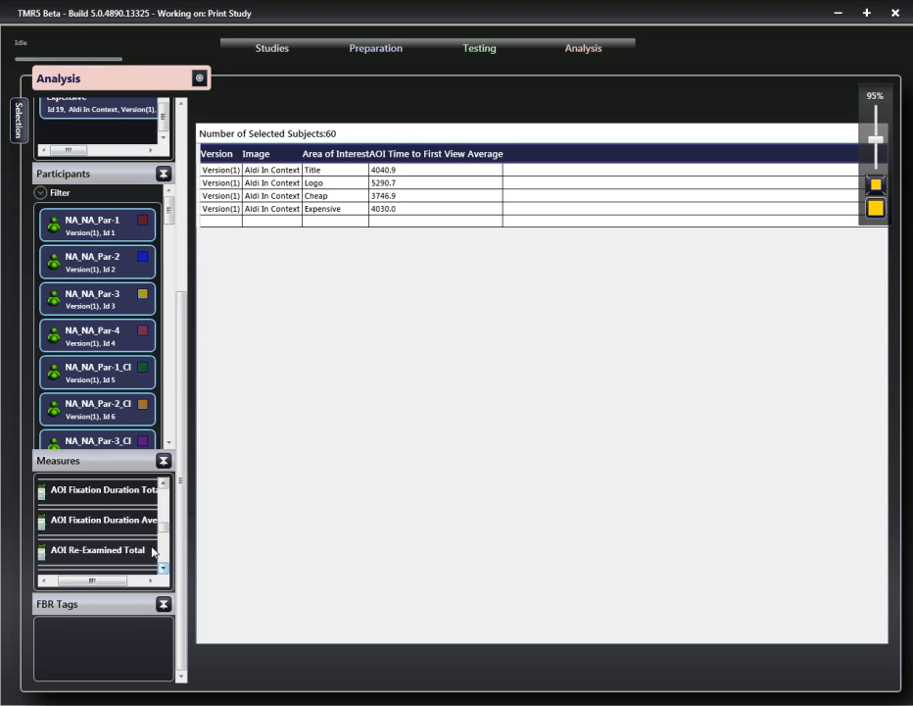
{"action": "left_click", "coordinate": [105, 495]}
{"action": "left_click", "coordinate": [106, 520]}
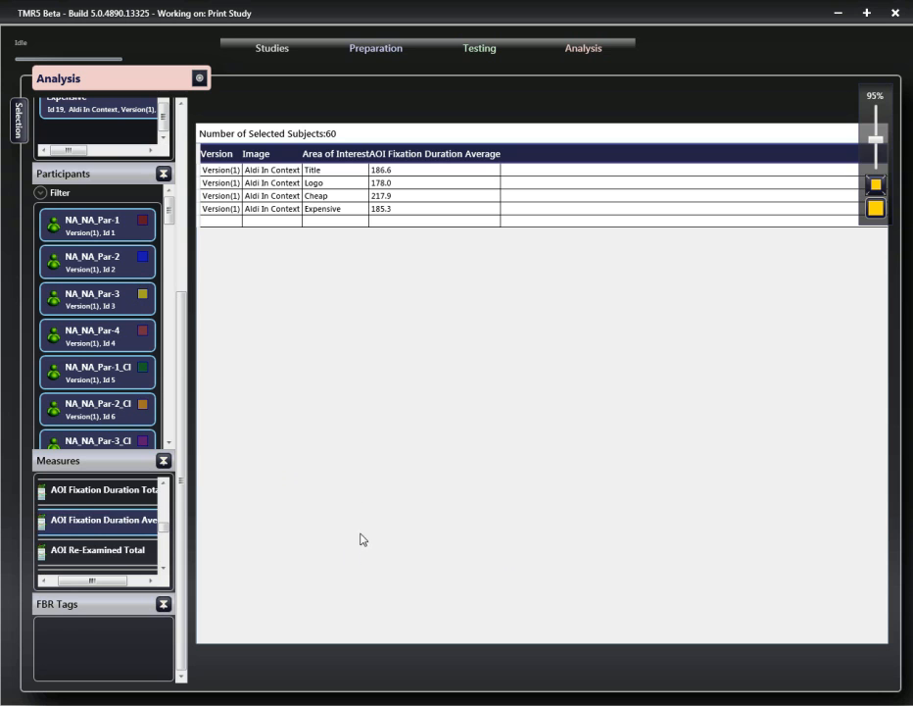
- Browse through the remaining measures available in the measures list
{"action": "left_click", "coordinate": [164, 571]}
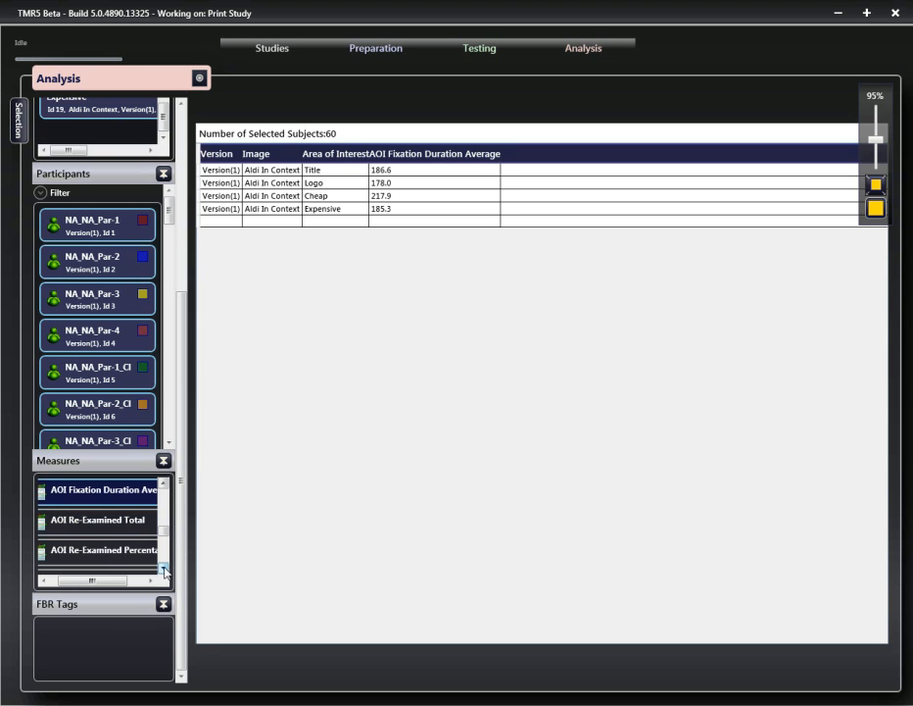
{"action": "left_click", "coordinate": [163, 570]}
{"action": "left_click", "coordinate": [164, 570]}
{"action": "left_click", "coordinate": [164, 571]}
{"action": "left_click", "coordinate": [164, 571]}
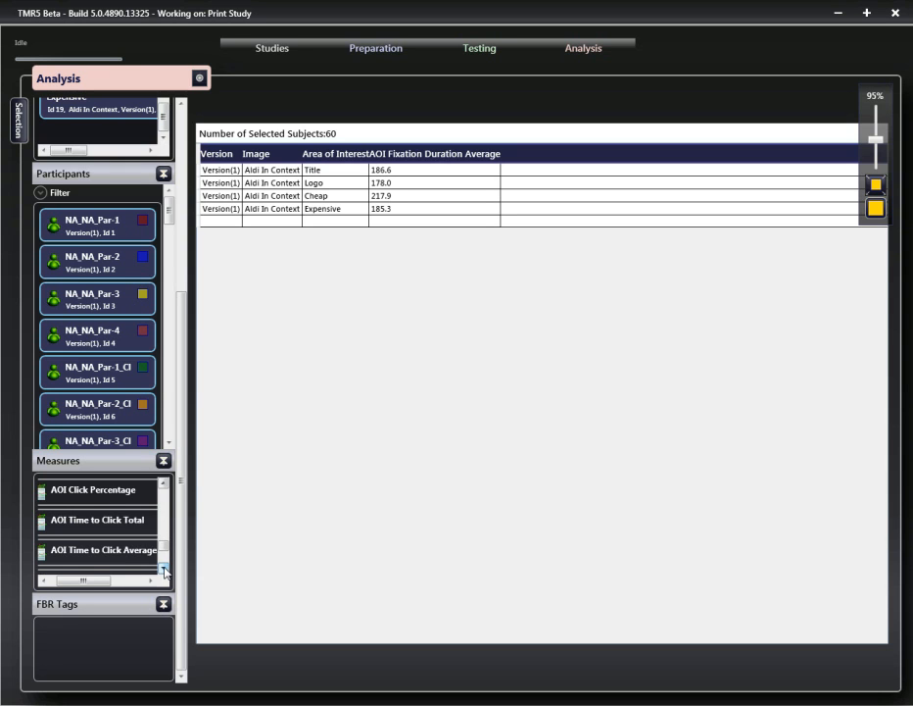
{"action": "left_click", "coordinate": [164, 570]}
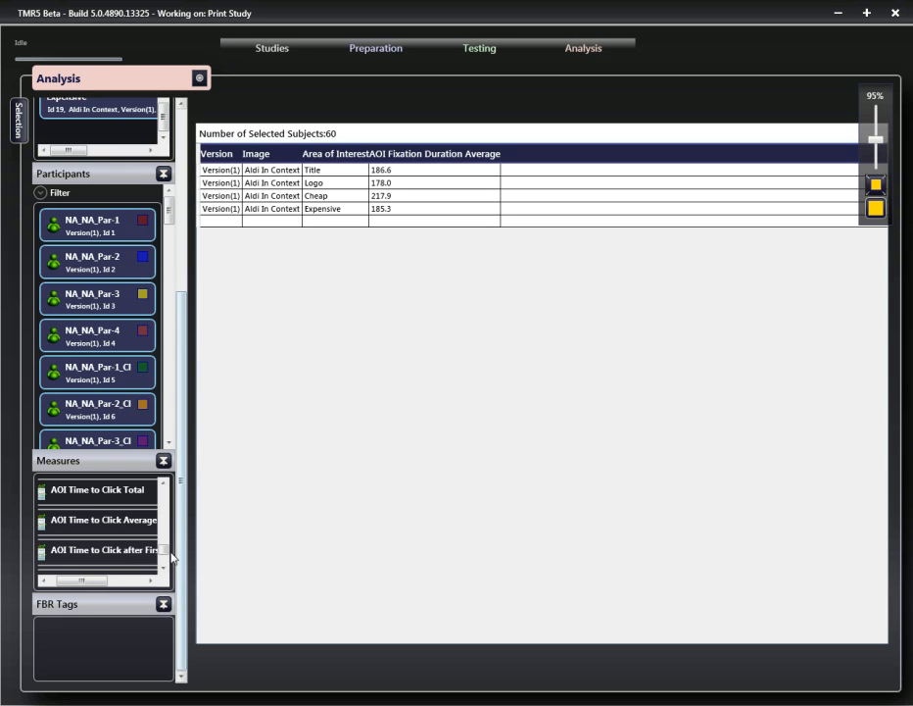
{"action": "scroll", "coordinate": [164, 552], "scroll_direction": "up", "scroll_amount": 1}
{"action": "left_click_drag", "start_coordinate": [165, 552], "coordinate": [168, 537]}
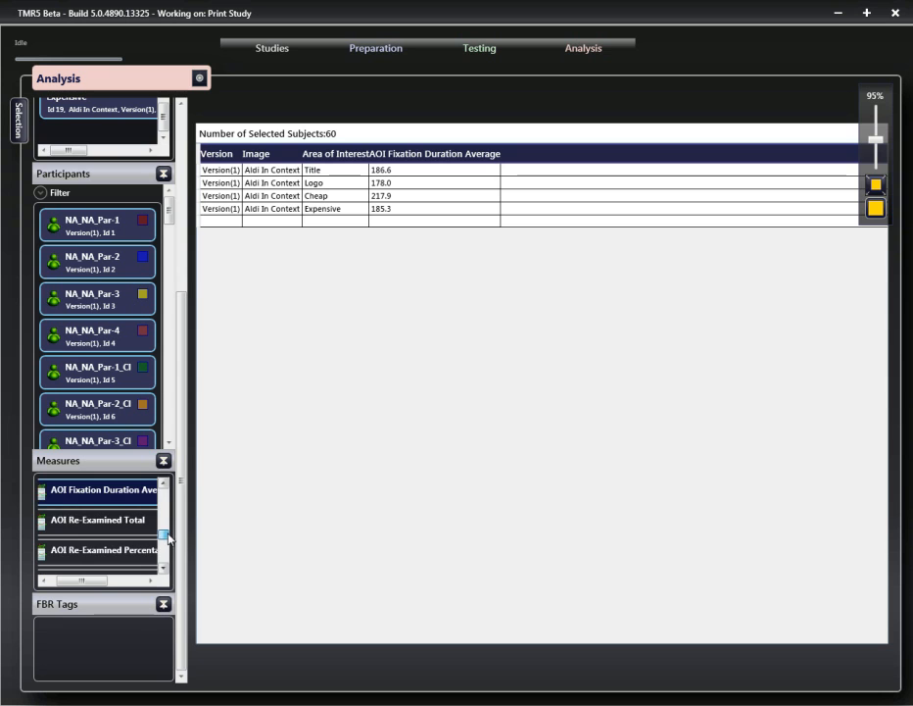
- Show the AOI Re-Examined Percentage measure in the results table
{"action": "left_click", "coordinate": [116, 559]}
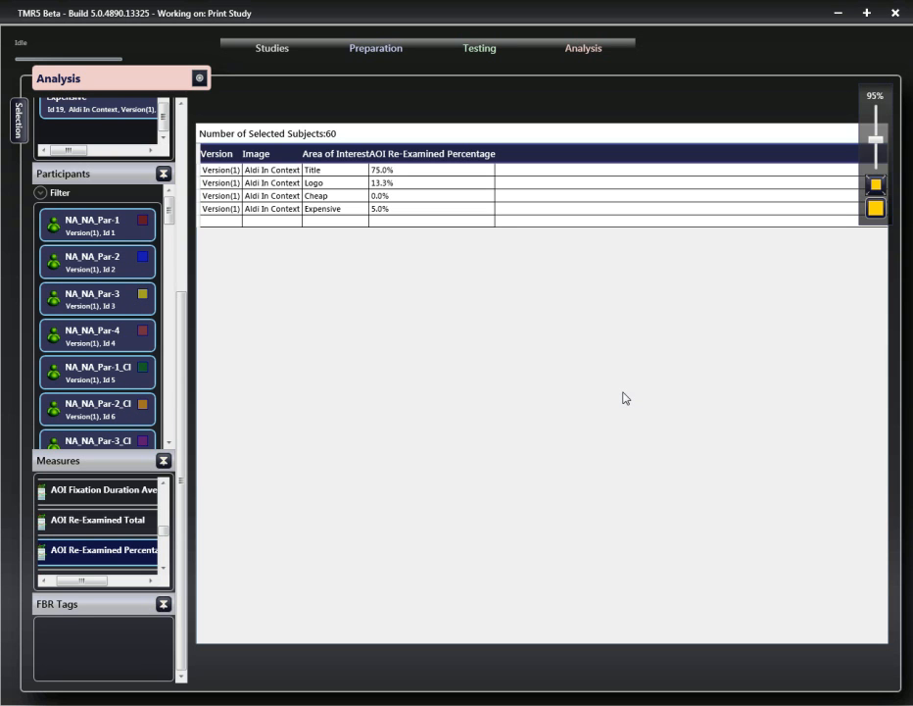
- Show AOI Viewed First Percentage and add AOI Viewed Percentage as a second column in the results table
{"action": "scroll", "coordinate": [108, 549], "scroll_direction": "up", "scroll_amount": 5}
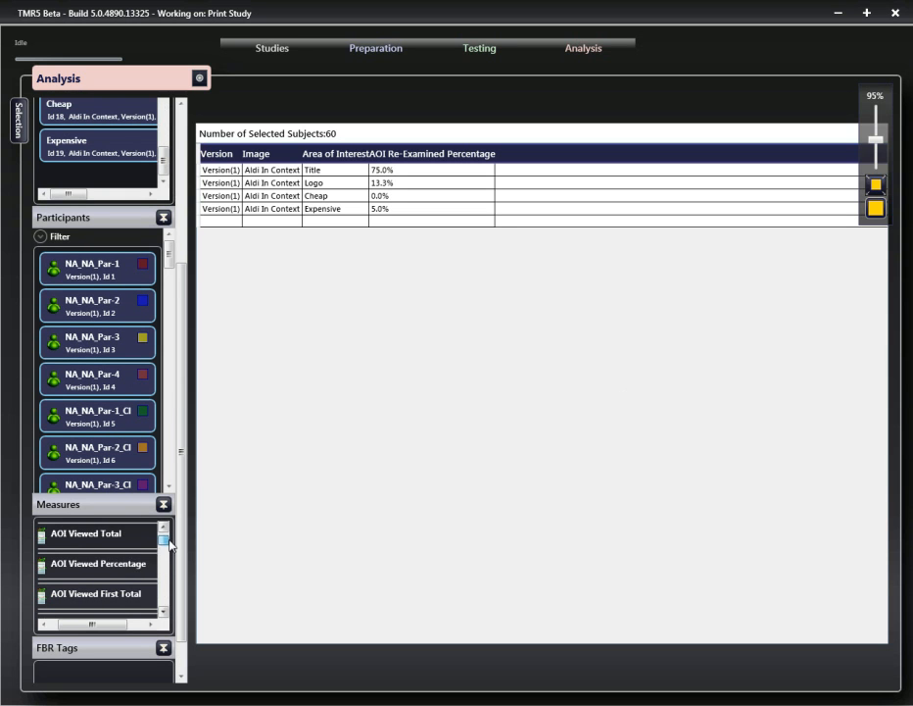
{"action": "left_click", "coordinate": [123, 566]}
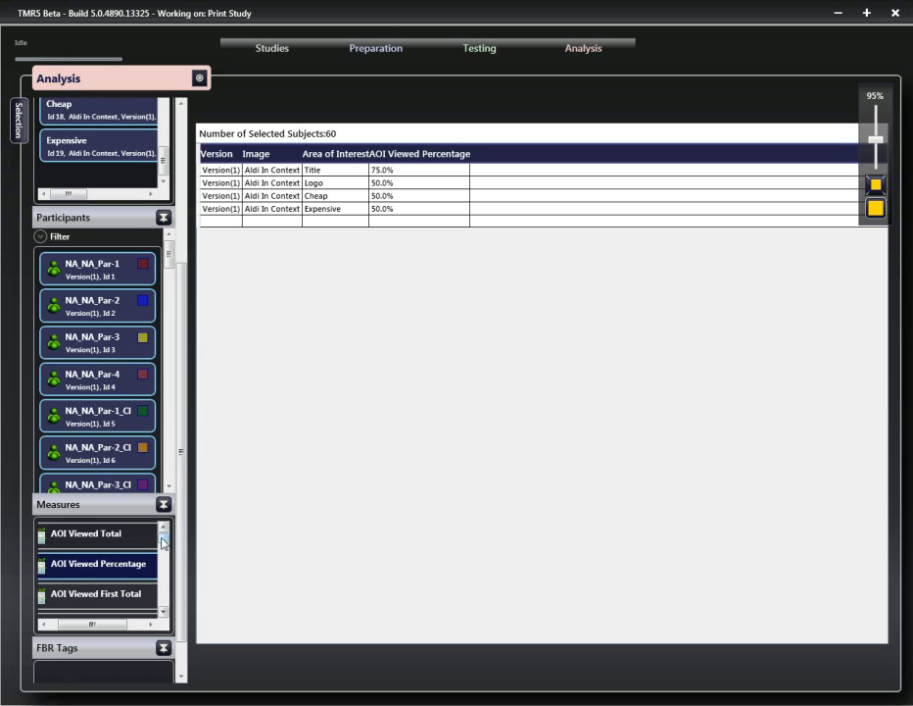
{"action": "scroll", "coordinate": [164, 546], "scroll_direction": "down", "scroll_amount": 1}
{"action": "left_click", "coordinate": [129, 593]}
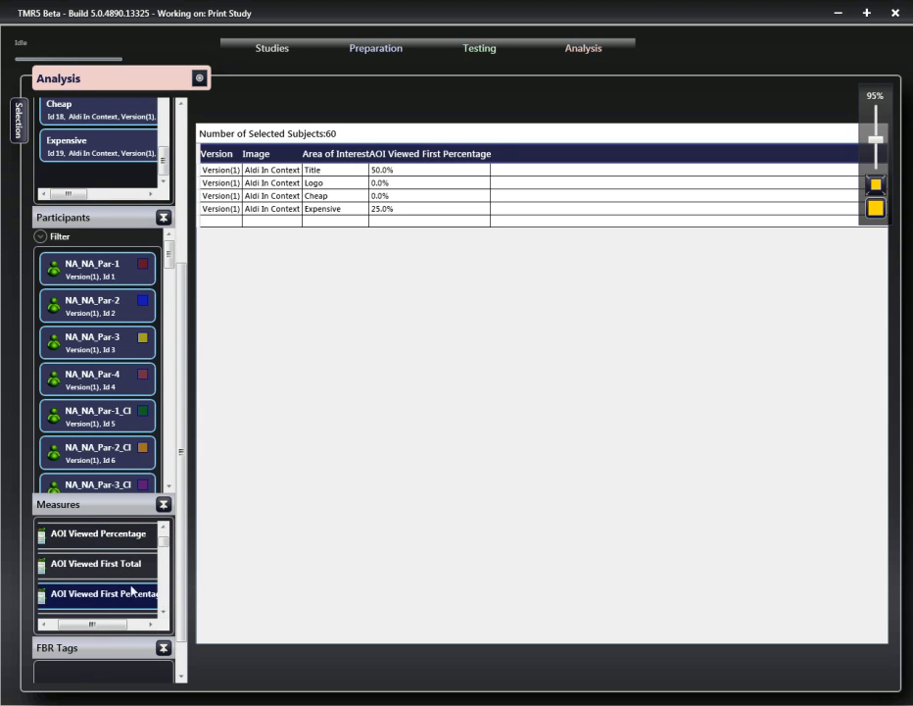
{"action": "left_click", "coordinate": [124, 547], "text": "ctrl"}
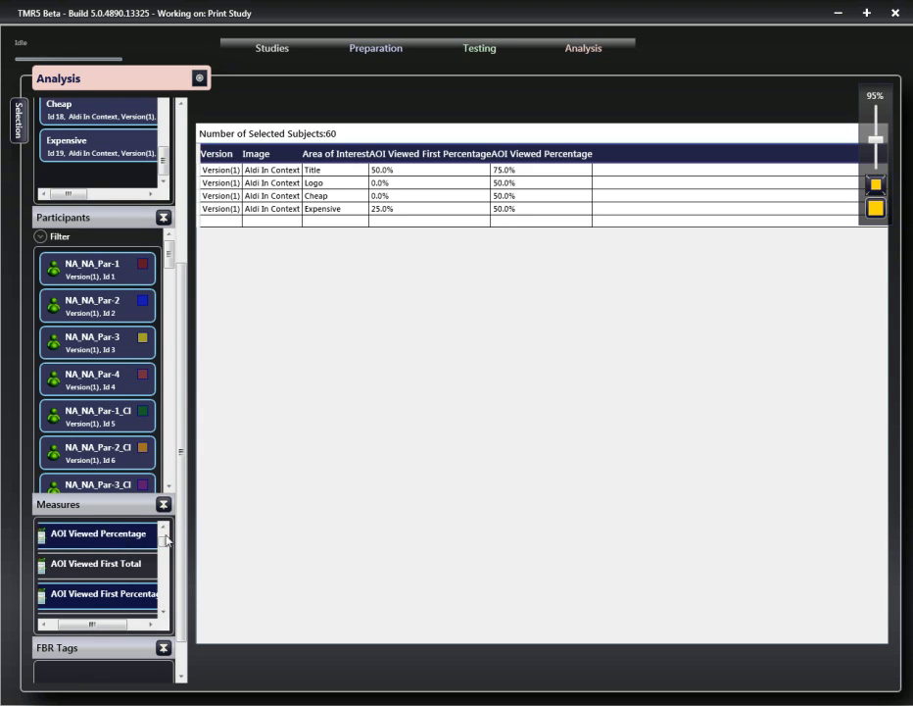
- Switch the AOI analysis to the Specsavers In Context image and select all of its AOIs
{"action": "left_click_drag", "start_coordinate": [180, 316], "coordinate": [189, 144]}
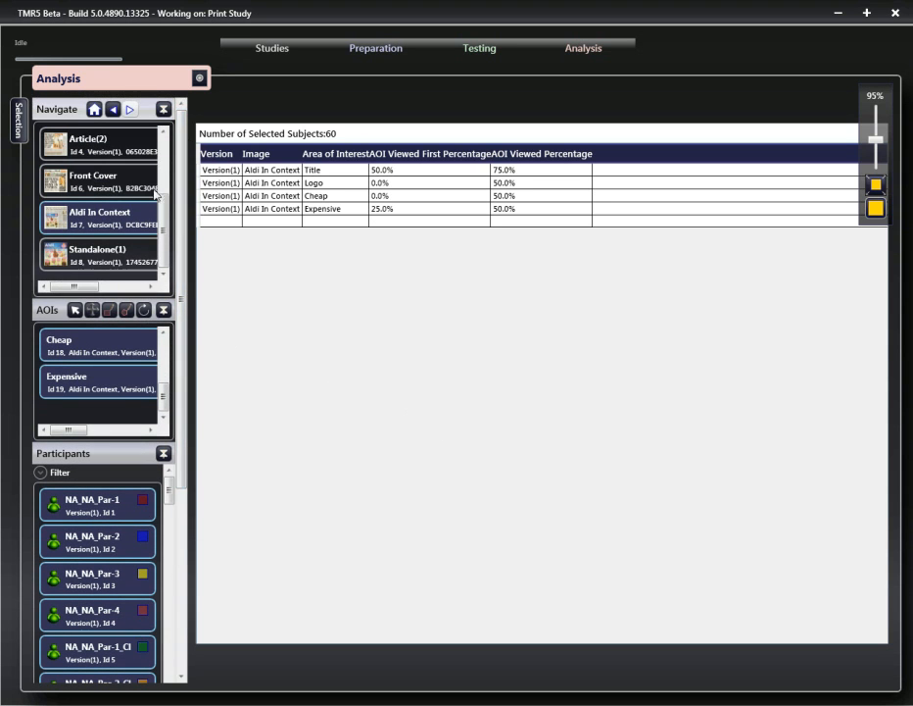
{"action": "scroll", "coordinate": [98, 177], "scroll_direction": "up", "scroll_amount": 2}
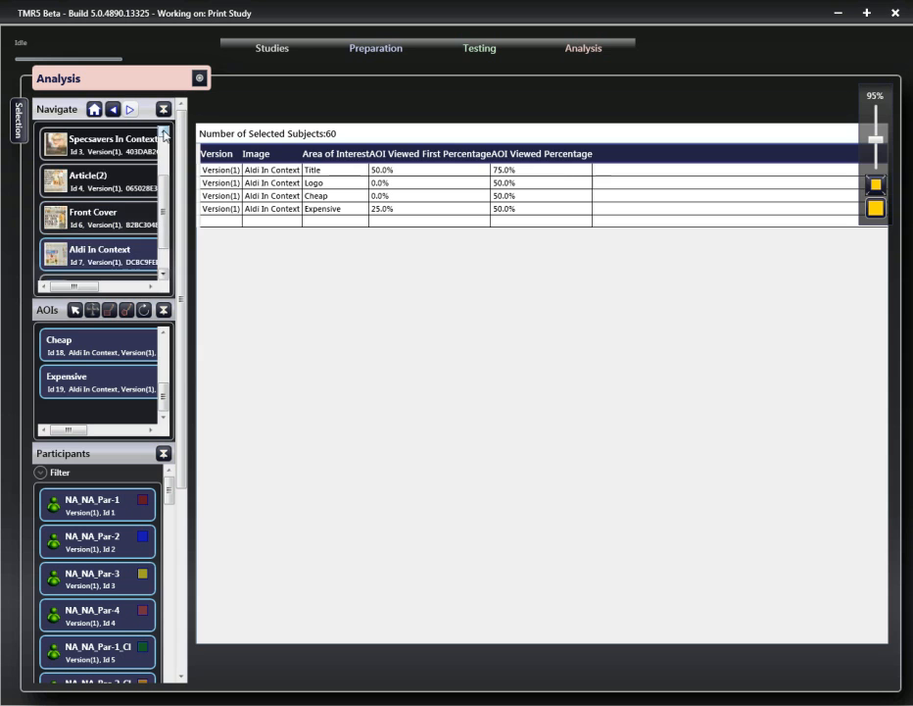
{"action": "left_click", "coordinate": [95, 191]}
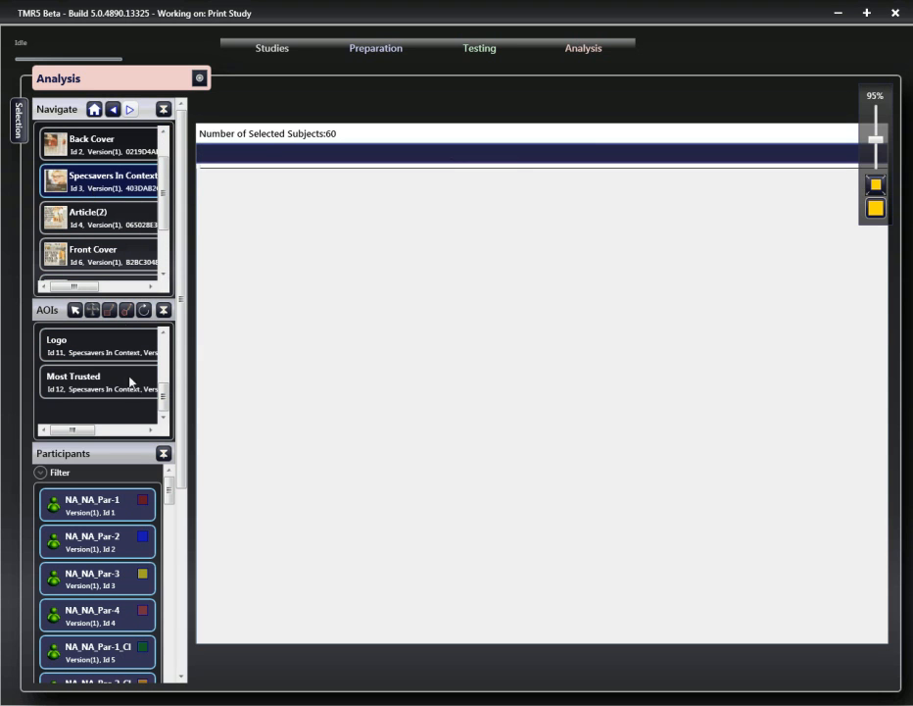
{"action": "left_click", "coordinate": [88, 390]}
{"action": "left_click_drag", "start_coordinate": [165, 399], "coordinate": [165, 381]}
{"action": "left_click", "coordinate": [95, 353], "text": "shift"}
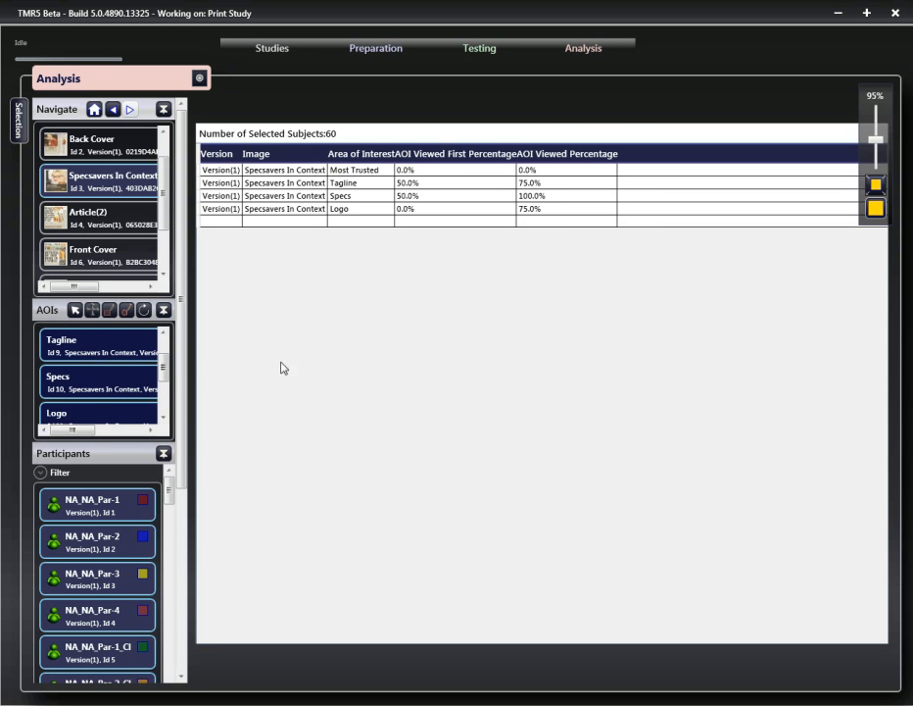
- Export the AOI results table to Excel
{"action": "left_click", "coordinate": [199, 78]}
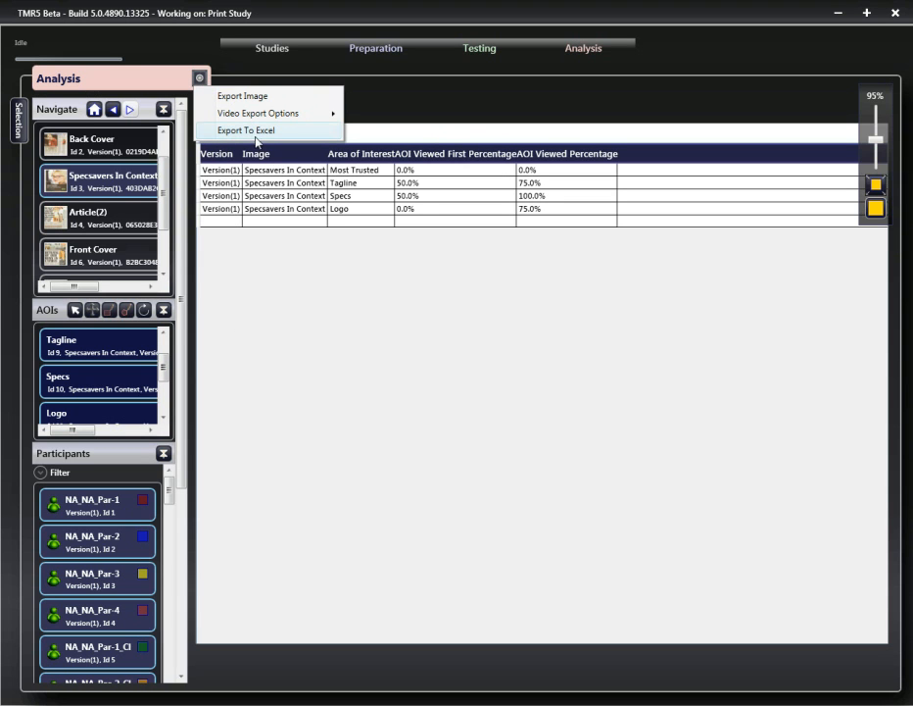
{"action": "left_click", "coordinate": [480, 340]}
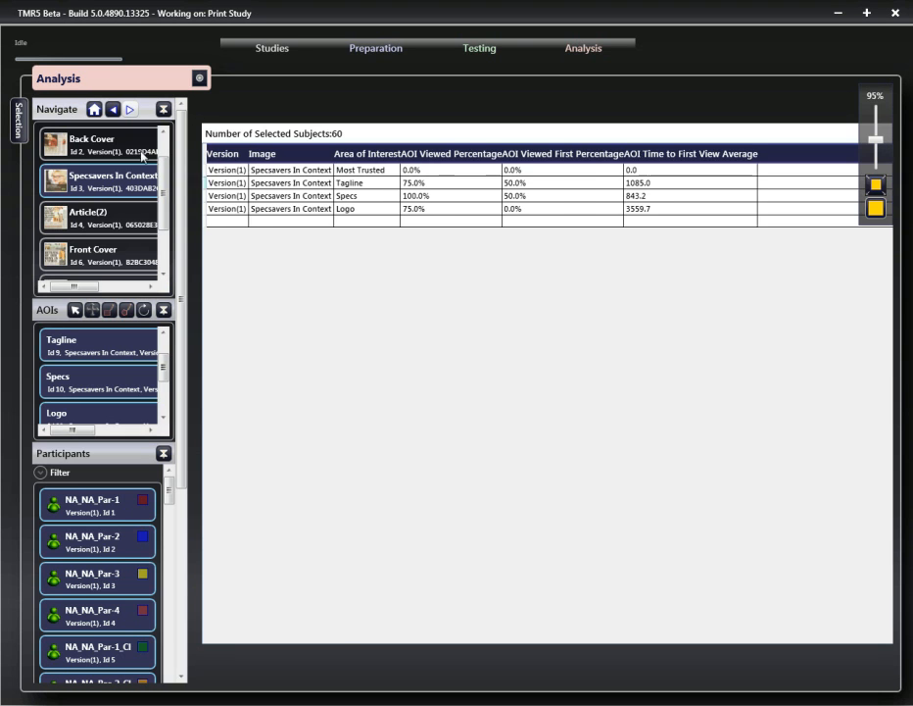
- Start an Image Analysis of the Aldi In Context image in Version(1)
{"action": "left_click", "coordinate": [94, 109]}
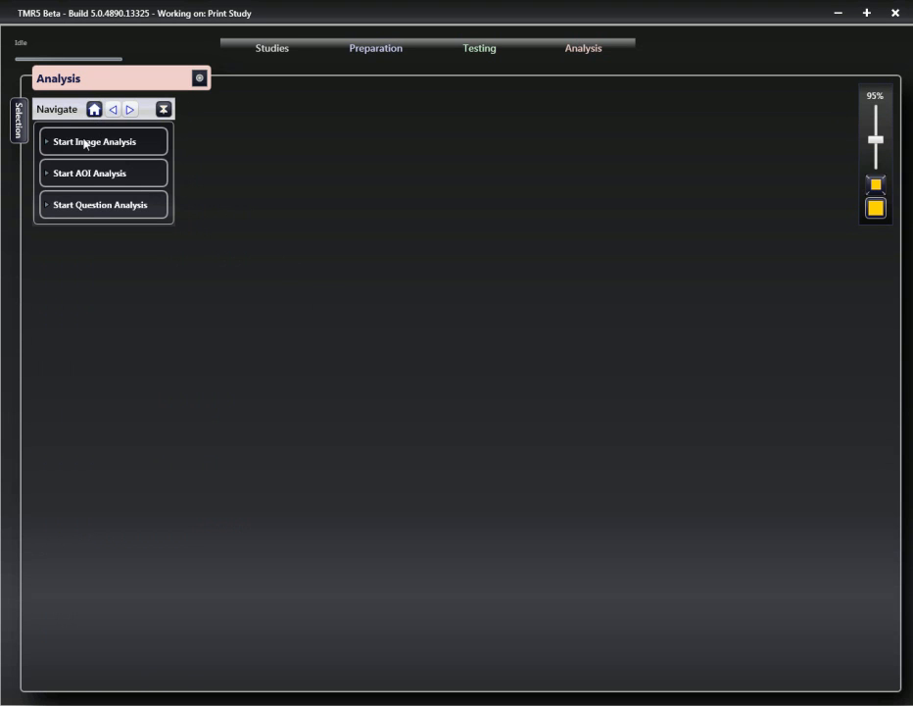
{"action": "left_click", "coordinate": [93, 147]}
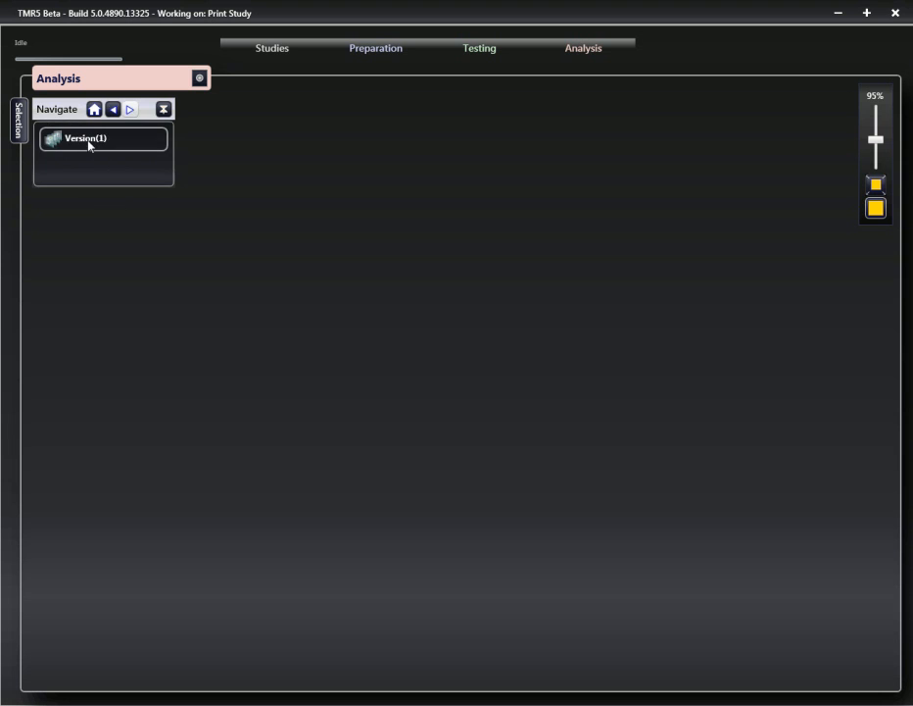
{"action": "left_click", "coordinate": [88, 145]}
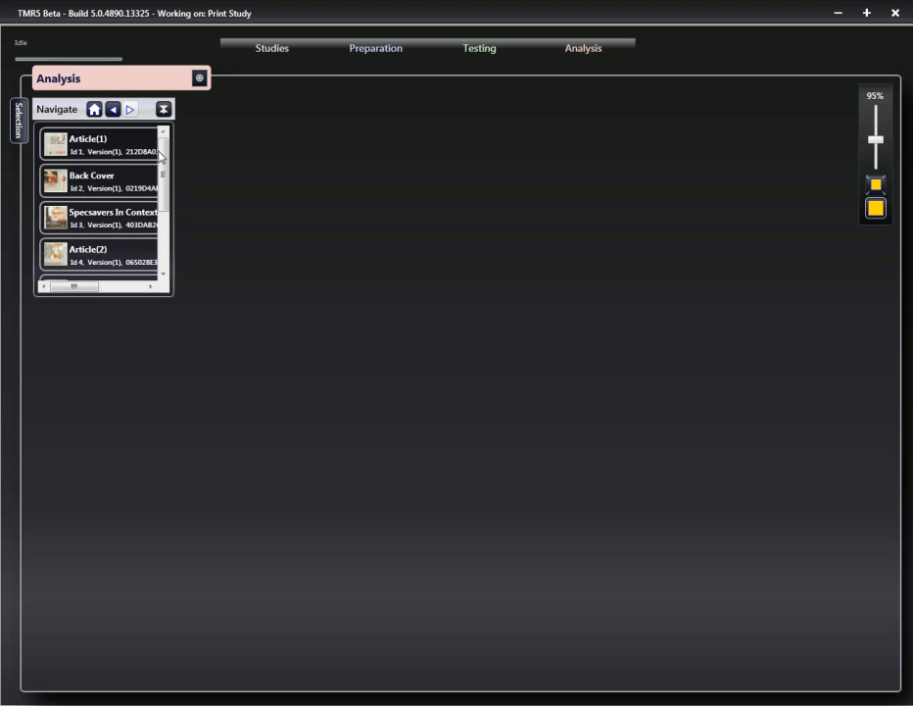
{"action": "left_click_drag", "start_coordinate": [165, 172], "coordinate": [172, 227]}
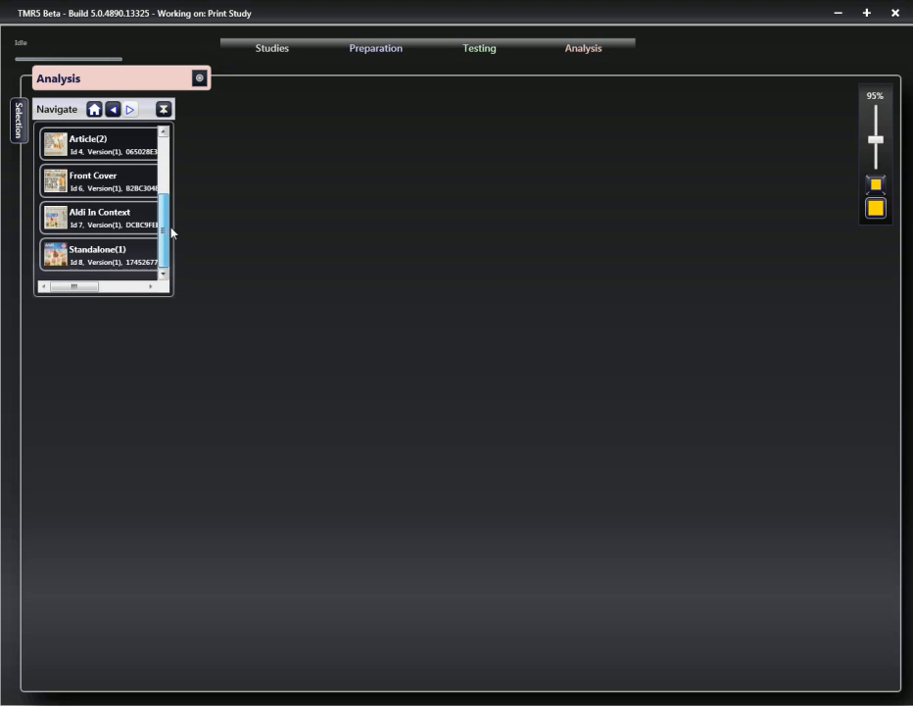
{"action": "left_click", "coordinate": [118, 220]}
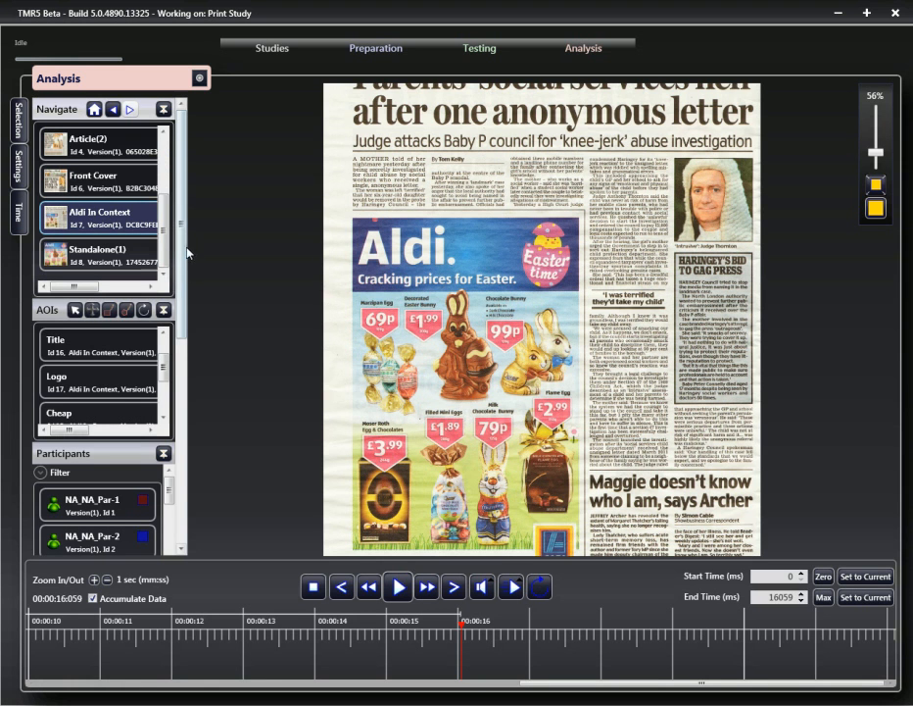
- Apply the View Order Plot measure to the image
{"action": "left_click_drag", "start_coordinate": [189, 257], "coordinate": [198, 460]}
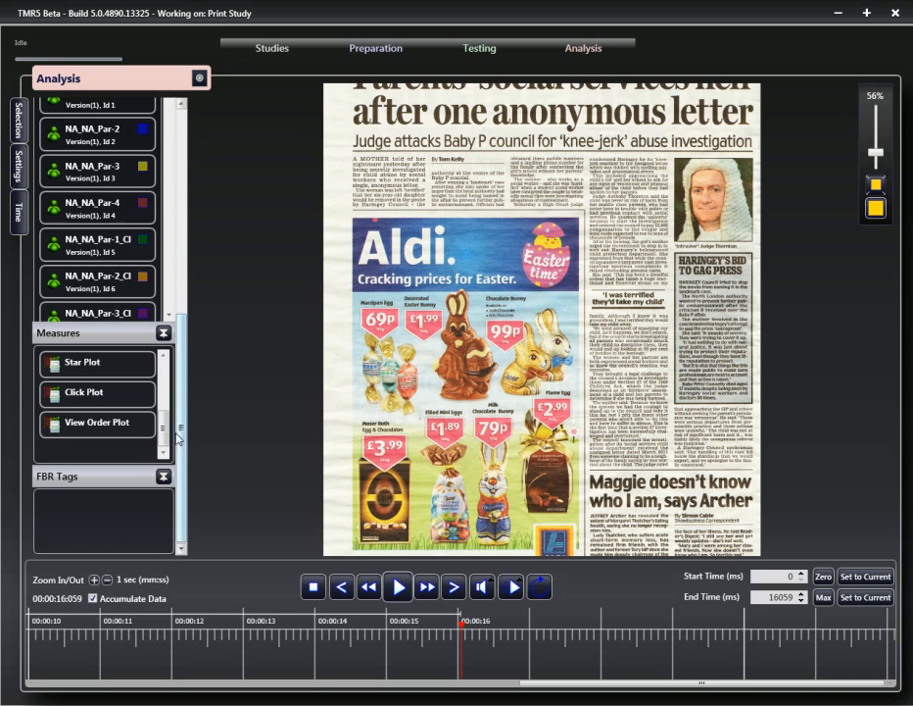
{"action": "scroll", "coordinate": [164, 432], "scroll_direction": "up", "scroll_amount": 2}
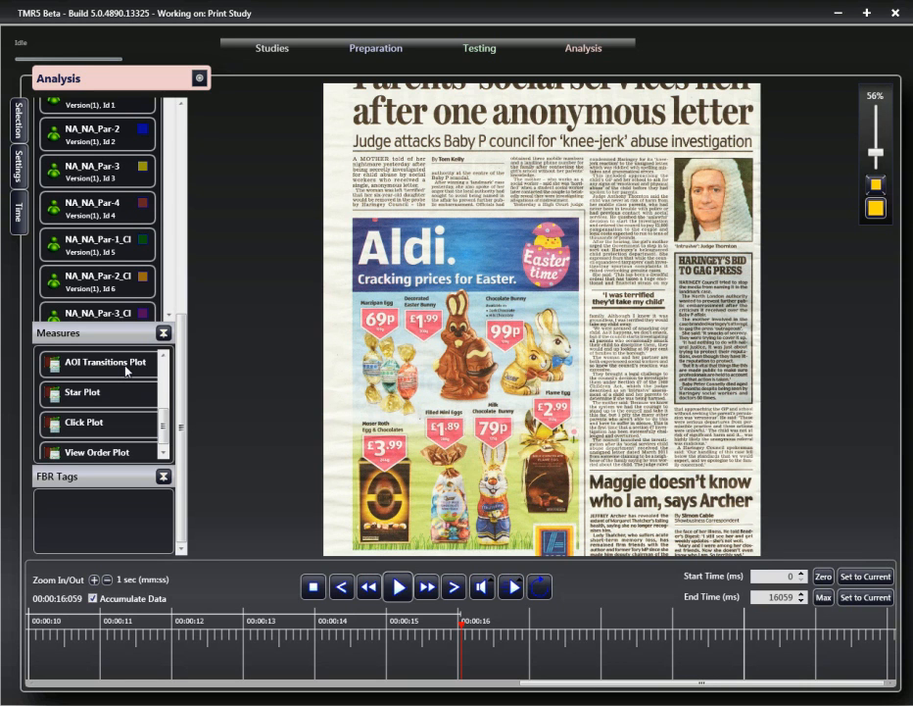
{"action": "left_click", "coordinate": [118, 453]}
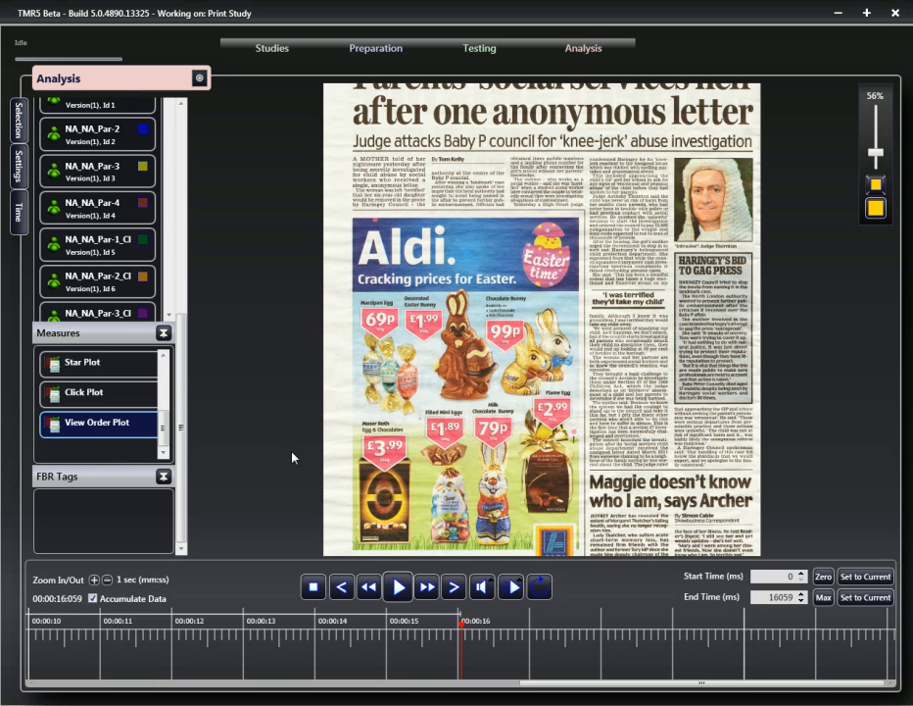
- Select the participants and the Title through Expensive AOIs to plot their view order on the image
{"action": "left_click_drag", "start_coordinate": [181, 401], "coordinate": [187, 323]}
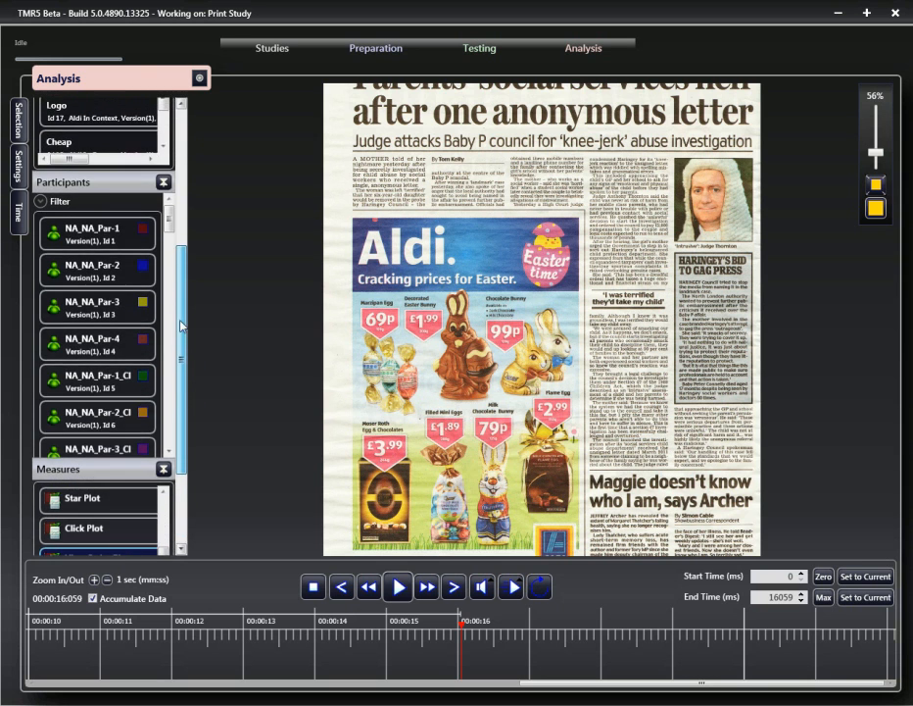
{"action": "right_click", "coordinate": [111, 246]}
{"action": "left_click", "coordinate": [184, 277]}
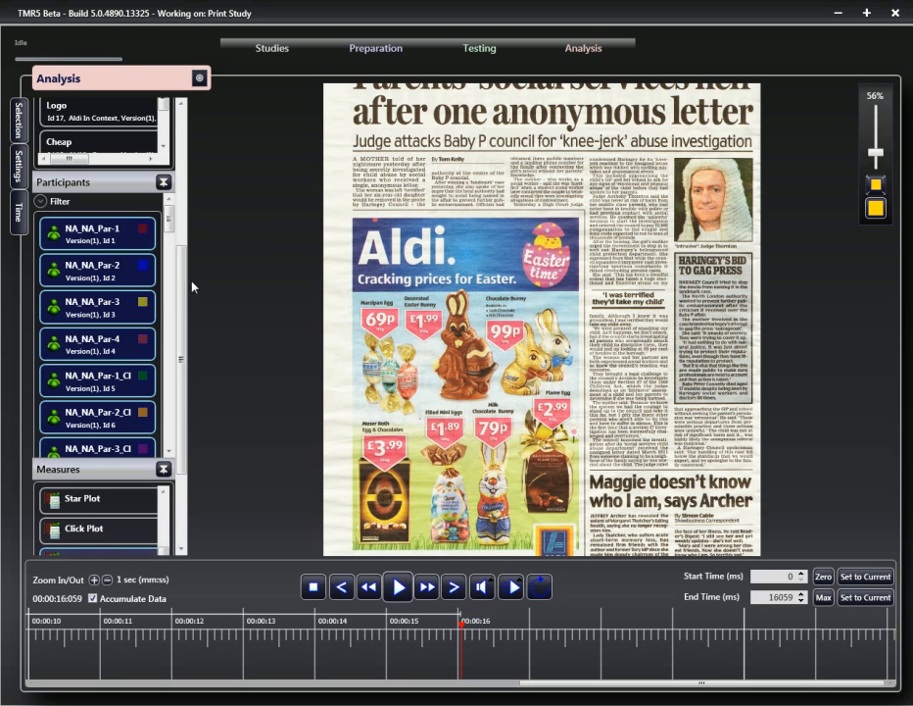
{"action": "left_click_drag", "start_coordinate": [186, 300], "coordinate": [184, 217]}
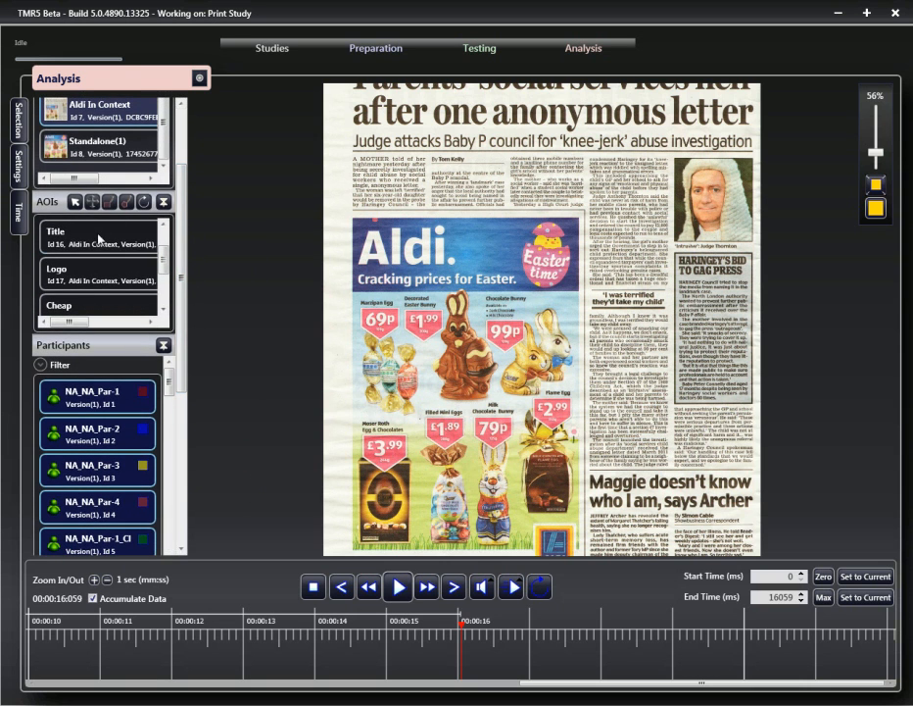
{"action": "left_click", "coordinate": [99, 236]}
{"action": "left_click_drag", "start_coordinate": [163, 263], "coordinate": [163, 293]}
{"action": "left_click", "coordinate": [107, 278], "text": "shift"}
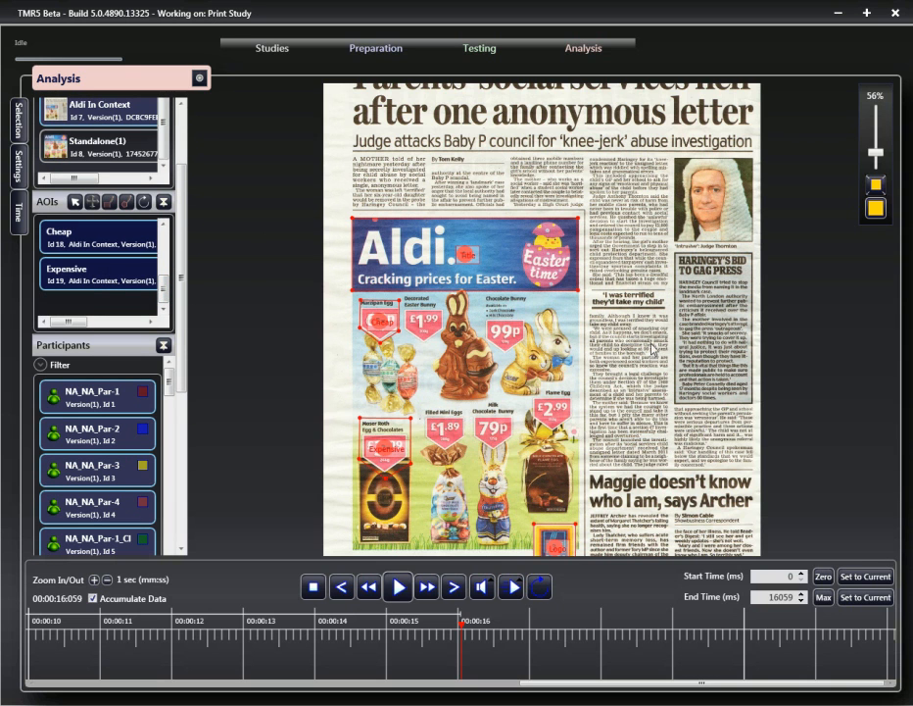
- Turn off Display AOI Name in the AOI display settings
{"action": "scroll", "coordinate": [656, 302], "scroll_direction": "down", "scroll_amount": 2}
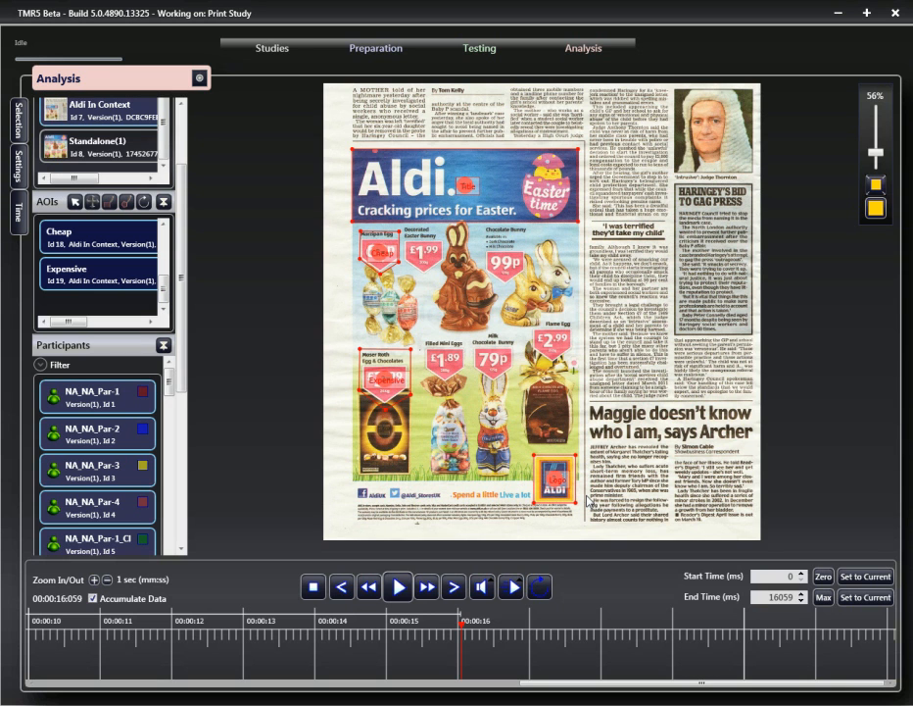
{"action": "left_click", "coordinate": [17, 183]}
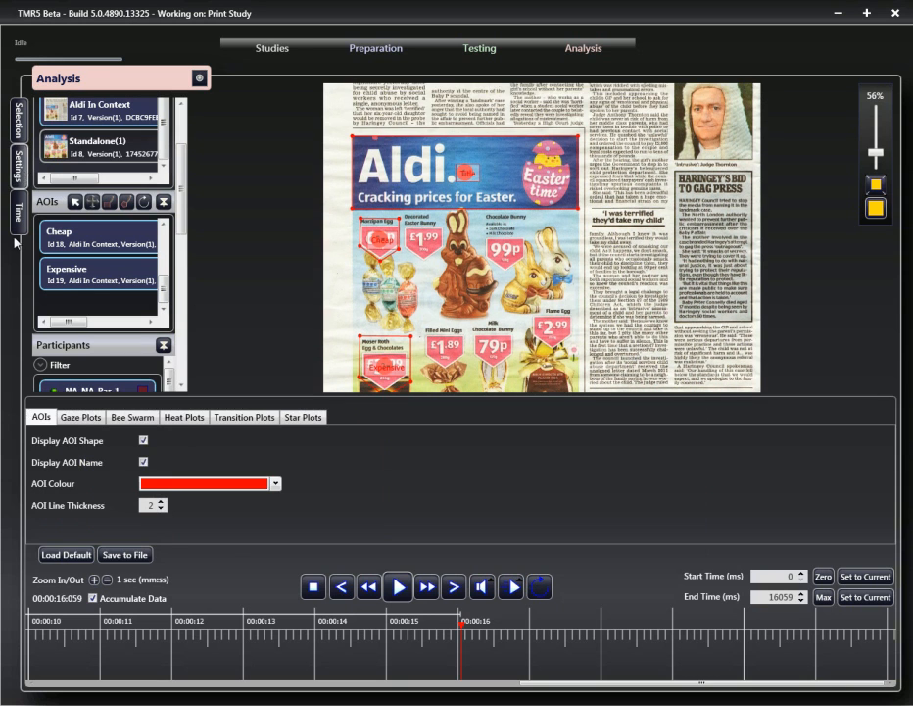
{"action": "left_click", "coordinate": [143, 462]}
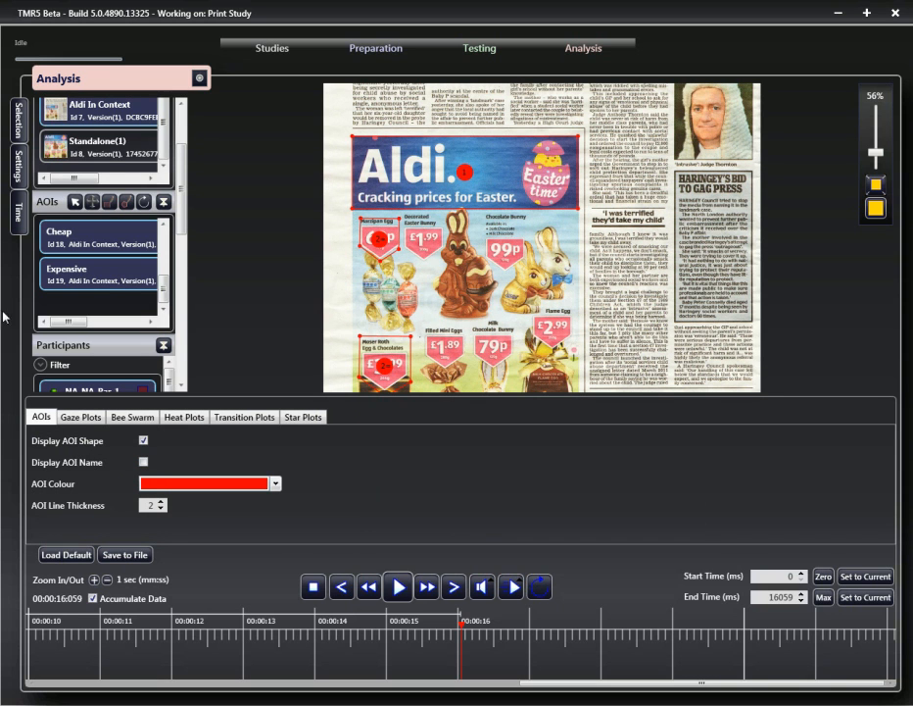
{"action": "left_click", "coordinate": [16, 164]}
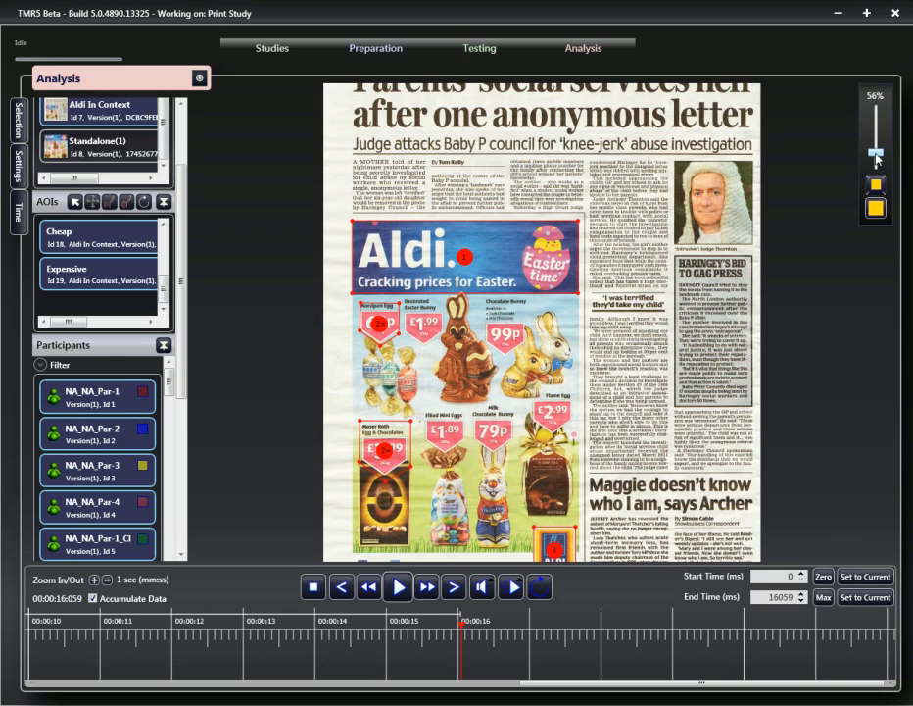
- Zoom the image to 78% and select only the Title AOI for the view order plot
{"action": "left_click_drag", "start_coordinate": [876, 155], "coordinate": [877, 147]}
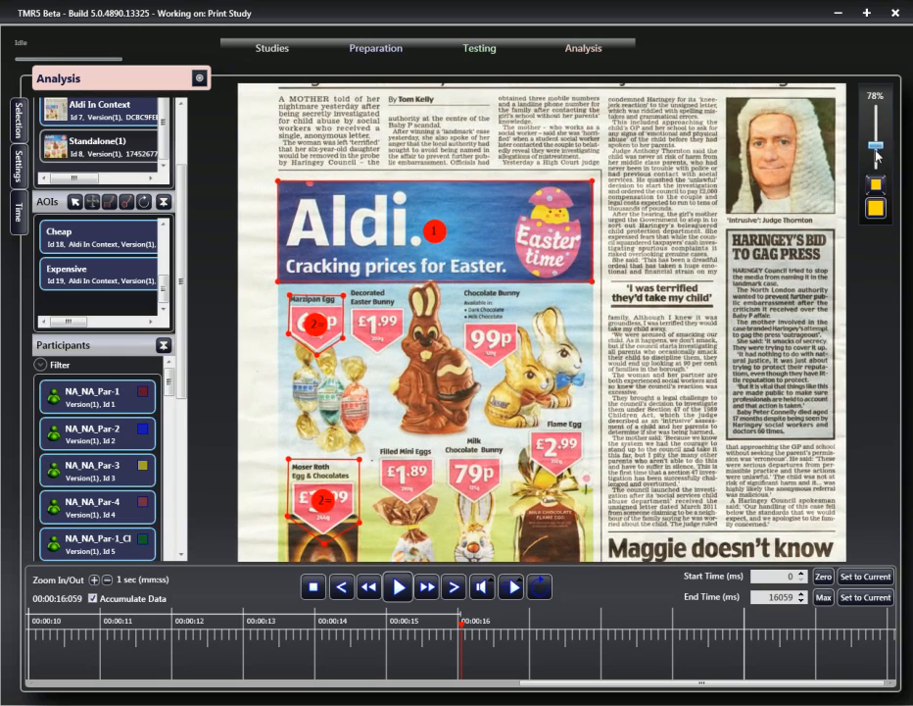
{"action": "scroll", "coordinate": [742, 286], "scroll_direction": "down", "scroll_amount": 2}
{"action": "scroll", "coordinate": [742, 289], "scroll_direction": "down", "scroll_amount": 1}
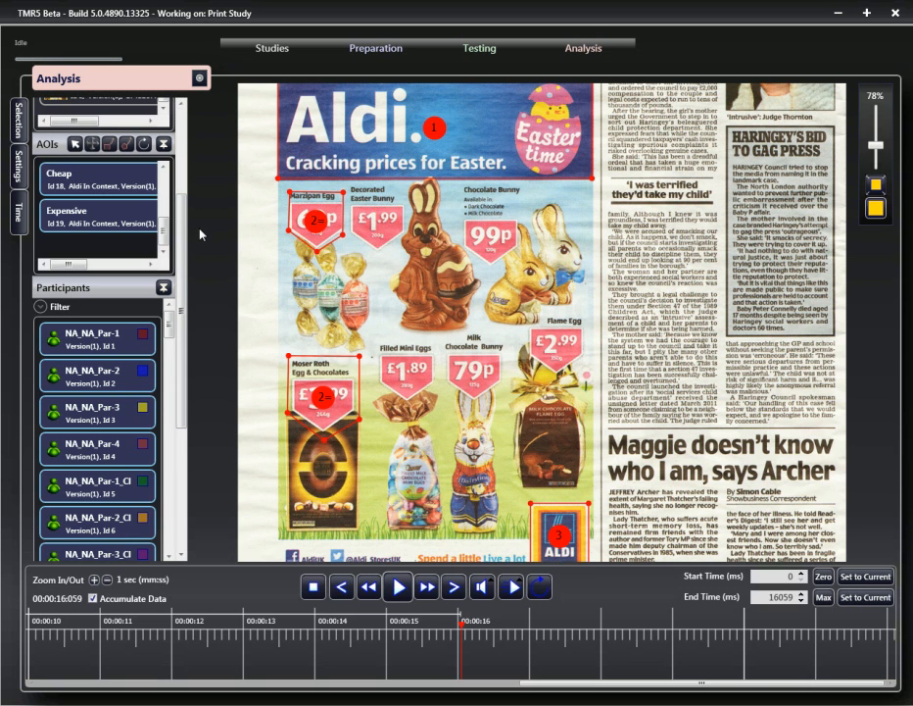
{"action": "scroll", "coordinate": [185, 236], "scroll_direction": "up", "scroll_amount": 2}
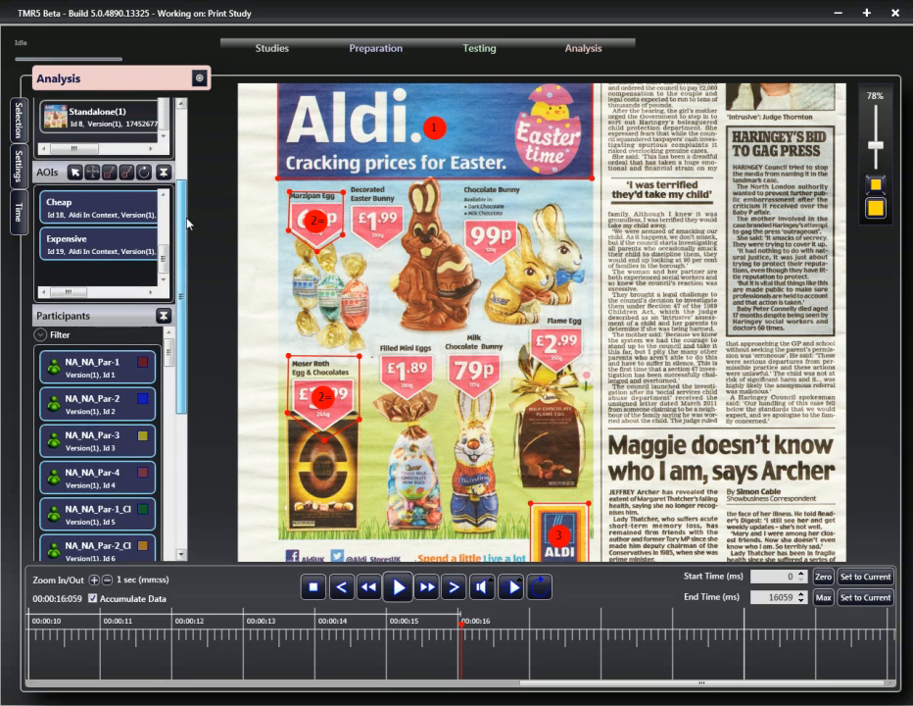
{"action": "scroll", "coordinate": [166, 256], "scroll_direction": "up", "scroll_amount": 1}
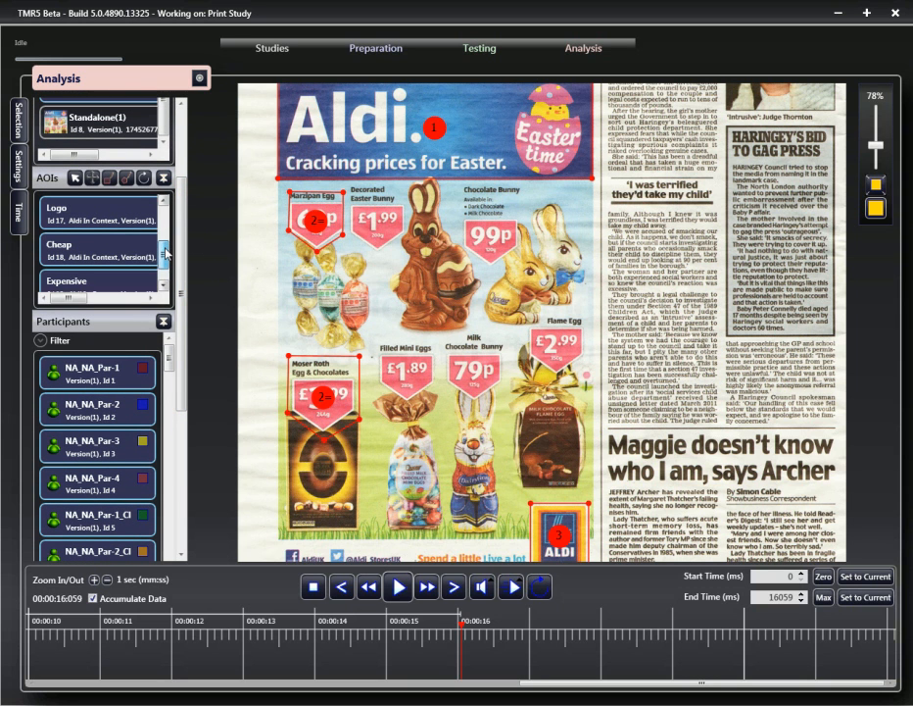
{"action": "scroll", "coordinate": [164, 258], "scroll_direction": "up", "scroll_amount": 1}
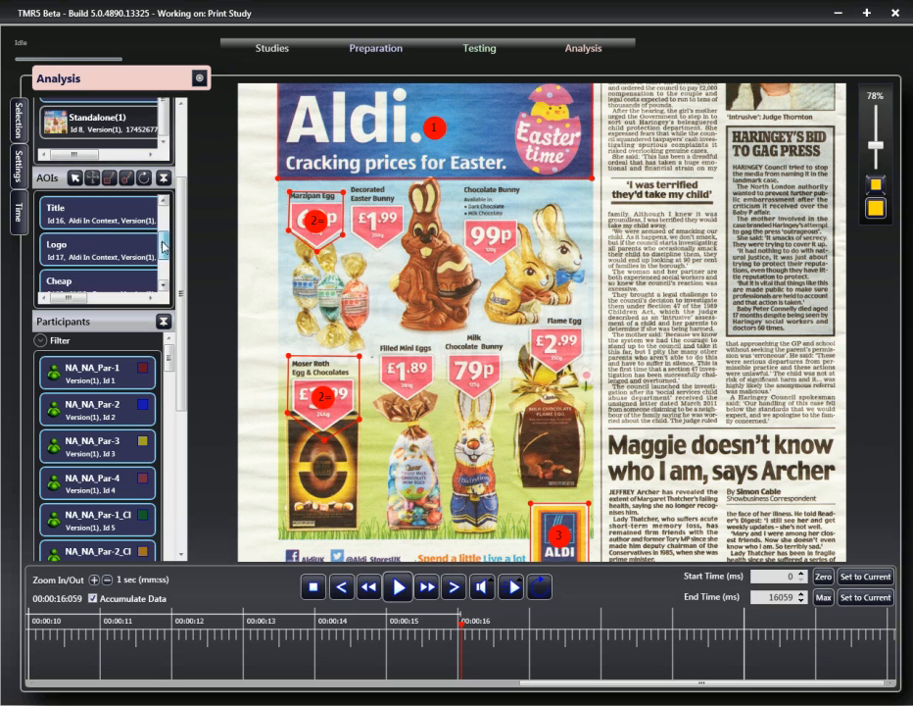
{"action": "left_click", "coordinate": [117, 208]}
{"action": "scroll", "coordinate": [182, 221], "scroll_direction": "down", "scroll_amount": 6}
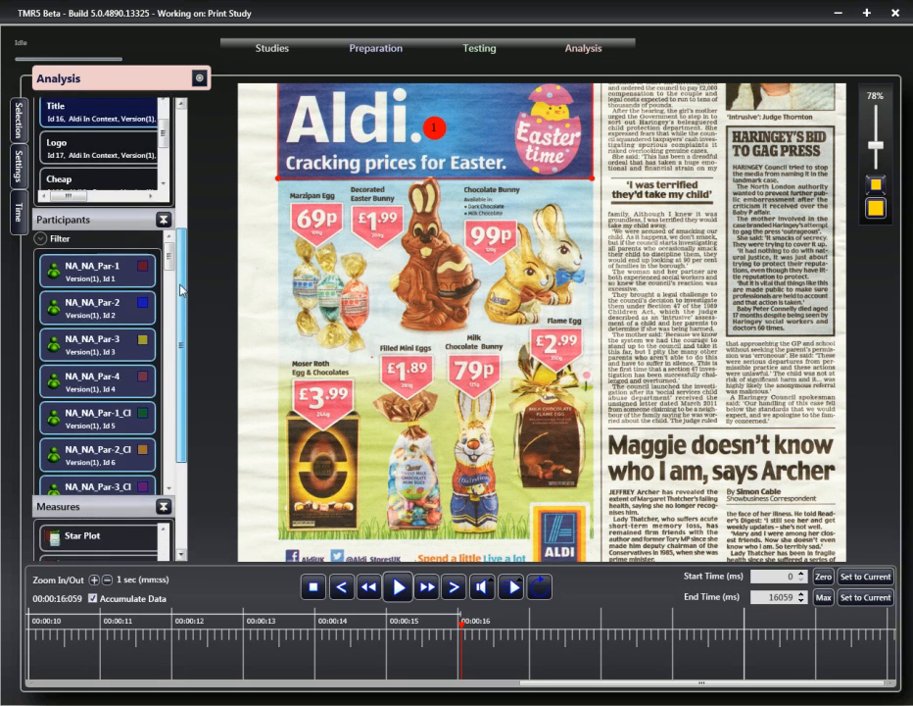
{"action": "scroll", "coordinate": [169, 377], "scroll_direction": "up", "scroll_amount": 1}
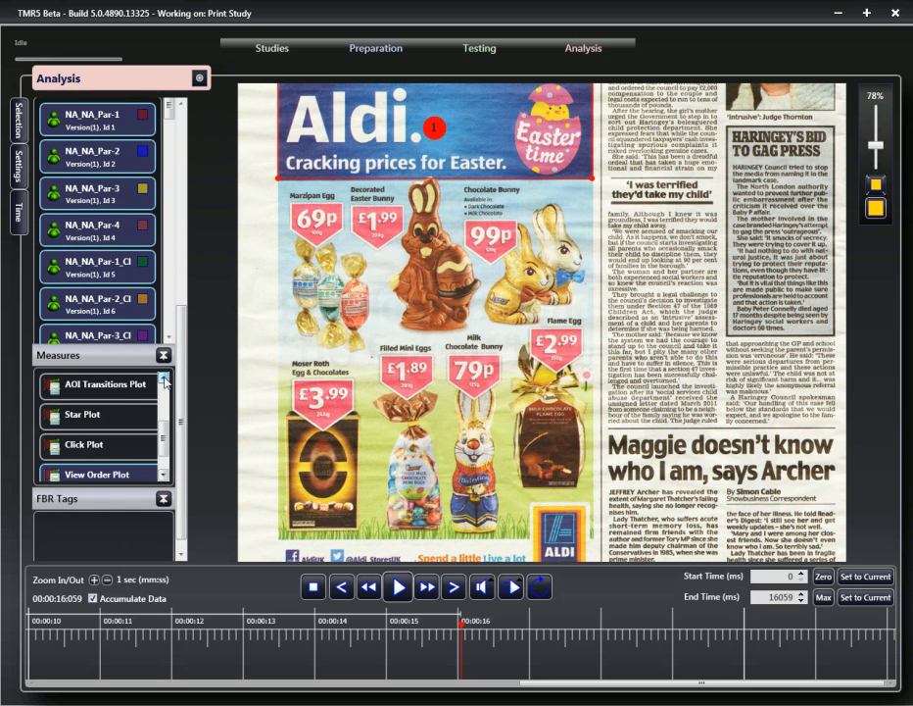
{"action": "left_click_drag", "start_coordinate": [183, 401], "coordinate": [183, 255]}
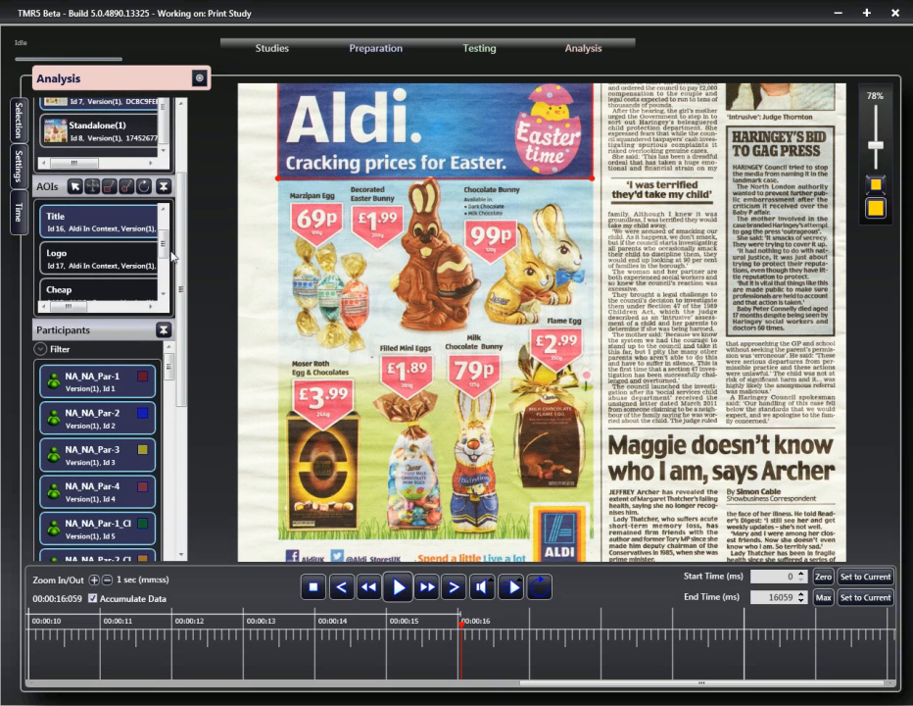
- Select only the Logo AOI for the view order plot
{"action": "left_click", "coordinate": [165, 300]}
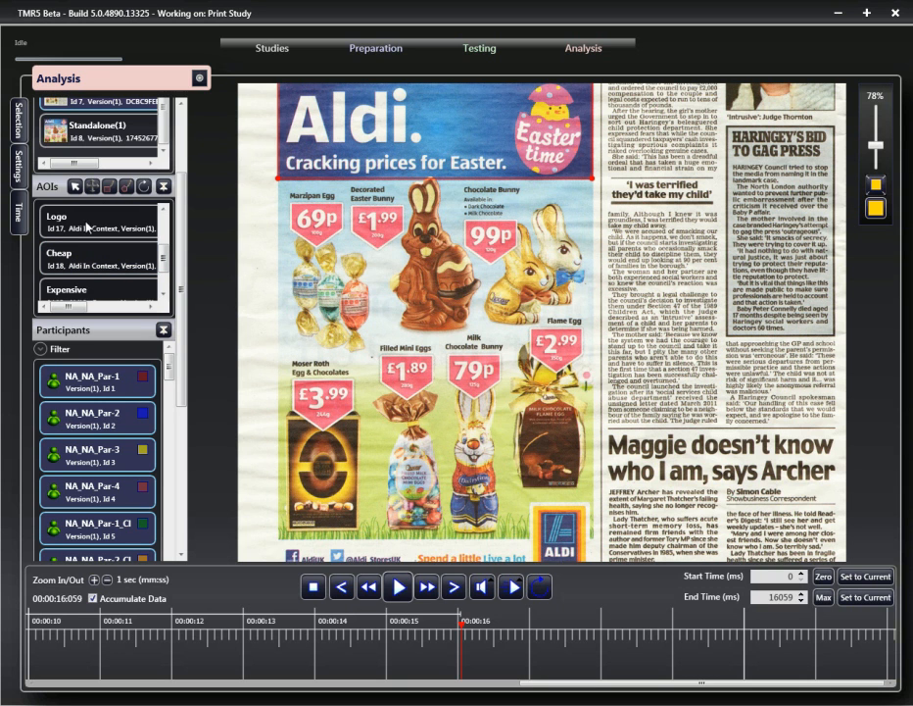
{"action": "left_click", "coordinate": [87, 227]}
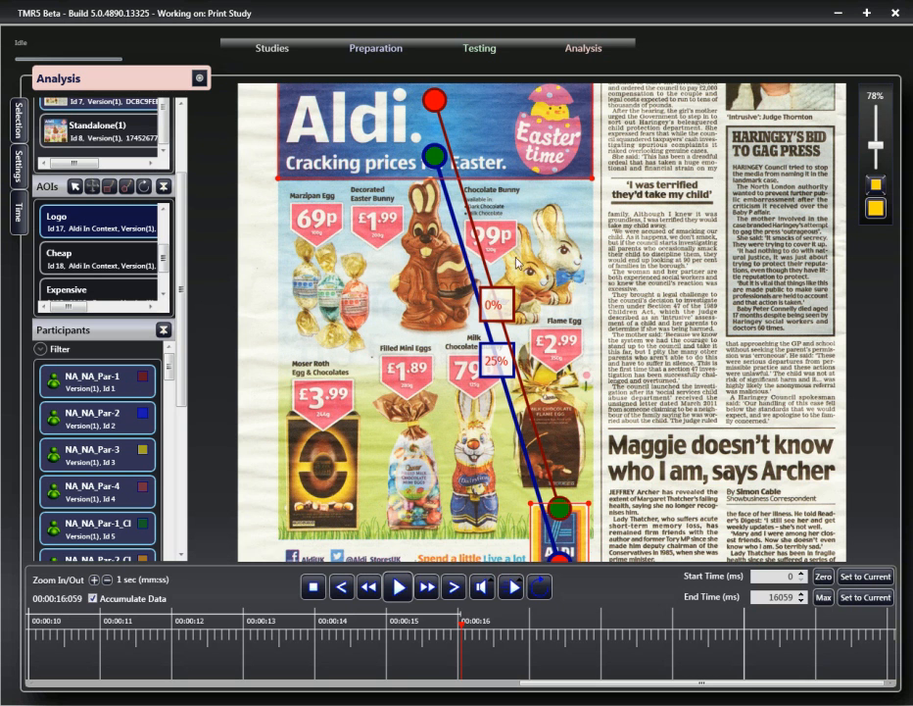
{"action": "scroll", "coordinate": [534, 352], "scroll_direction": "down", "scroll_amount": 1}
{"action": "scroll", "coordinate": [524, 324], "scroll_direction": "up", "scroll_amount": 2}
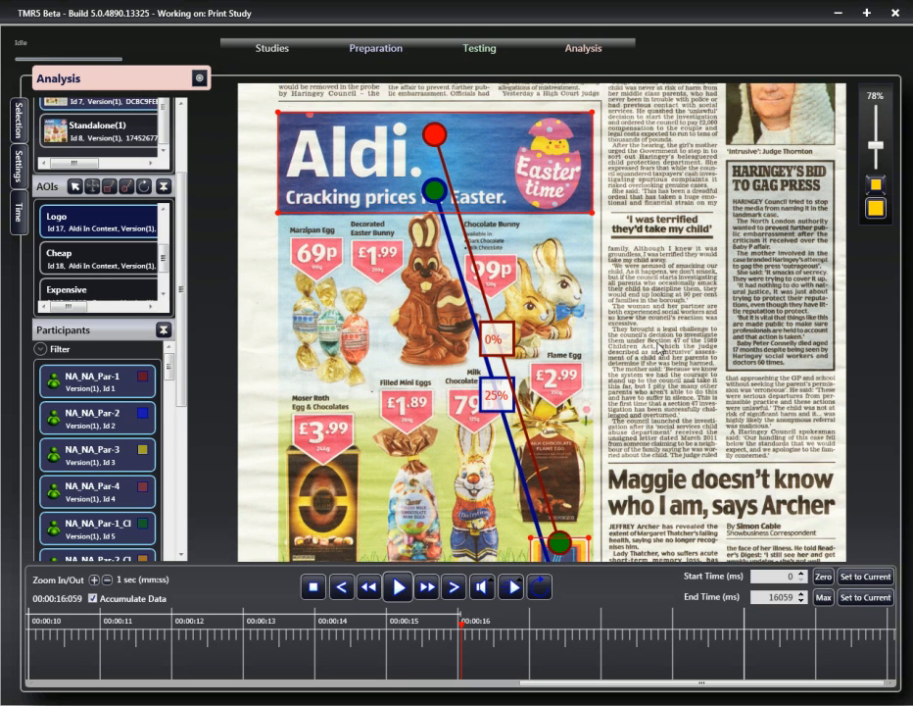
{"action": "scroll", "coordinate": [519, 309], "scroll_direction": "down", "scroll_amount": 1}
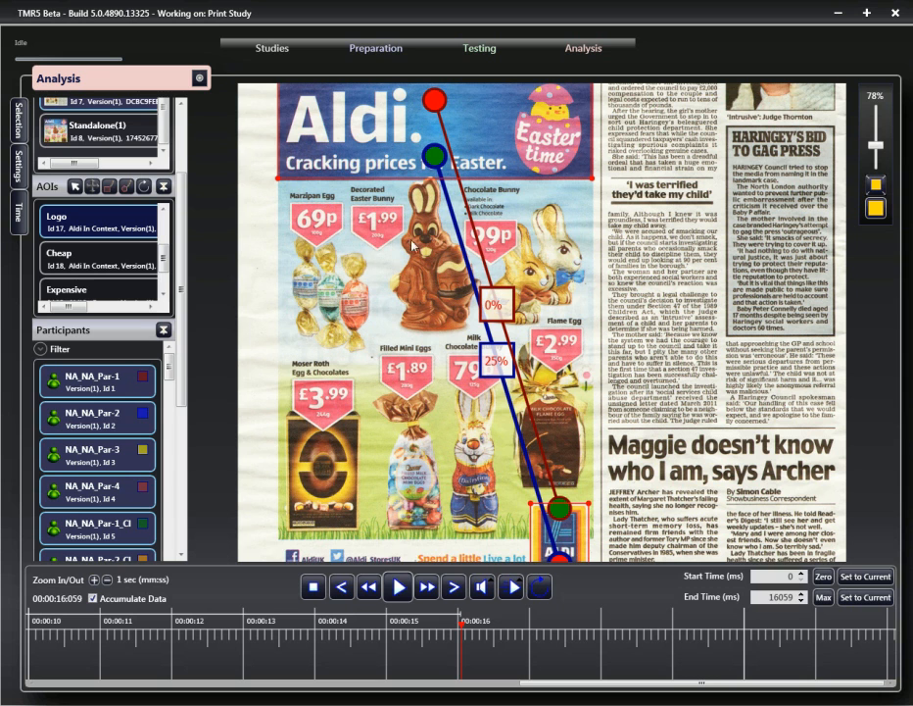
- Apply the Star Plot measure and show it for participant NA_NA_Par-1 only
{"action": "left_click_drag", "start_coordinate": [181, 291], "coordinate": [181, 287]}
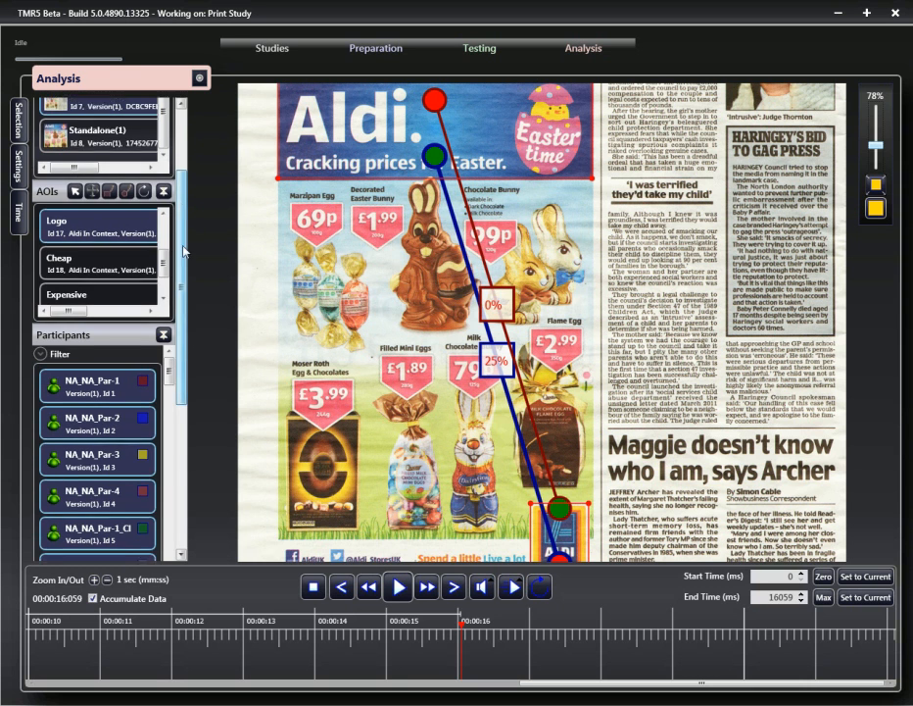
{"action": "scroll", "coordinate": [138, 292], "scroll_direction": "down", "scroll_amount": 5}
{"action": "left_click", "coordinate": [105, 409]}
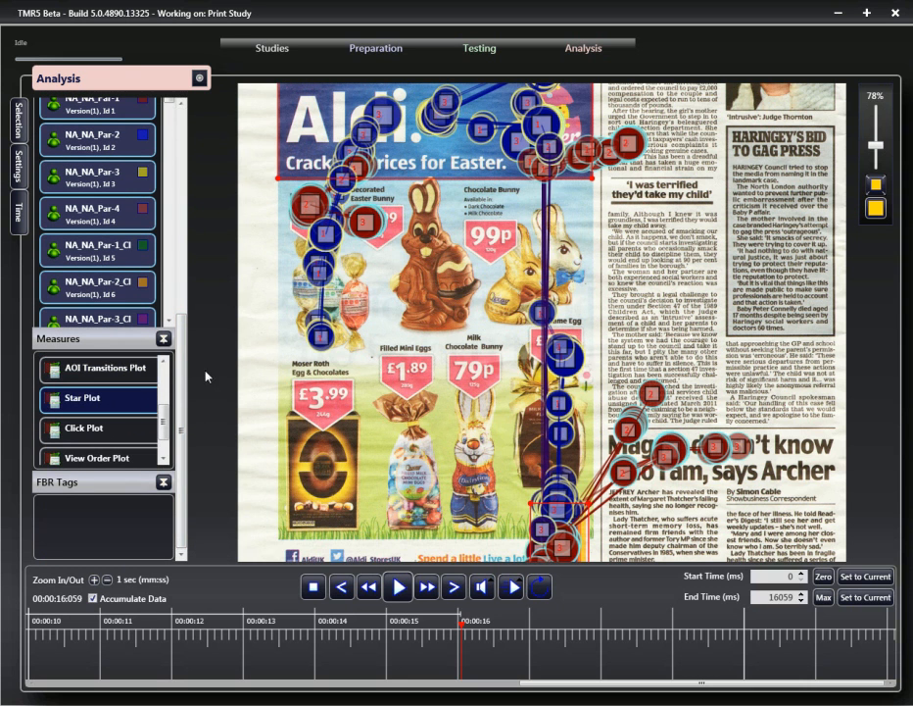
{"action": "scroll", "coordinate": [93, 327], "scroll_direction": "up", "scroll_amount": 5}
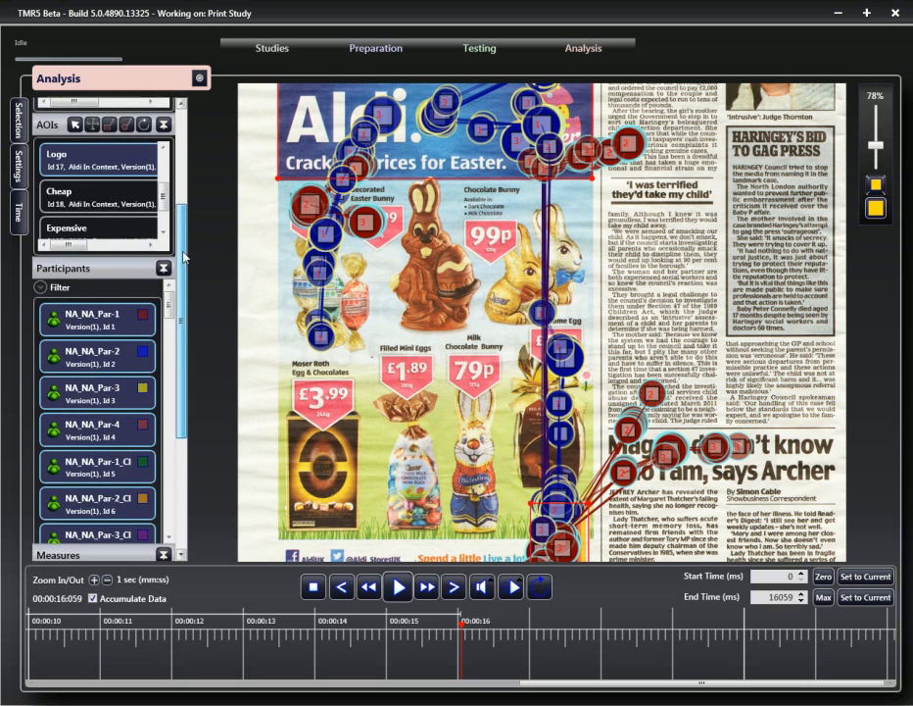
{"action": "left_click", "coordinate": [98, 327]}
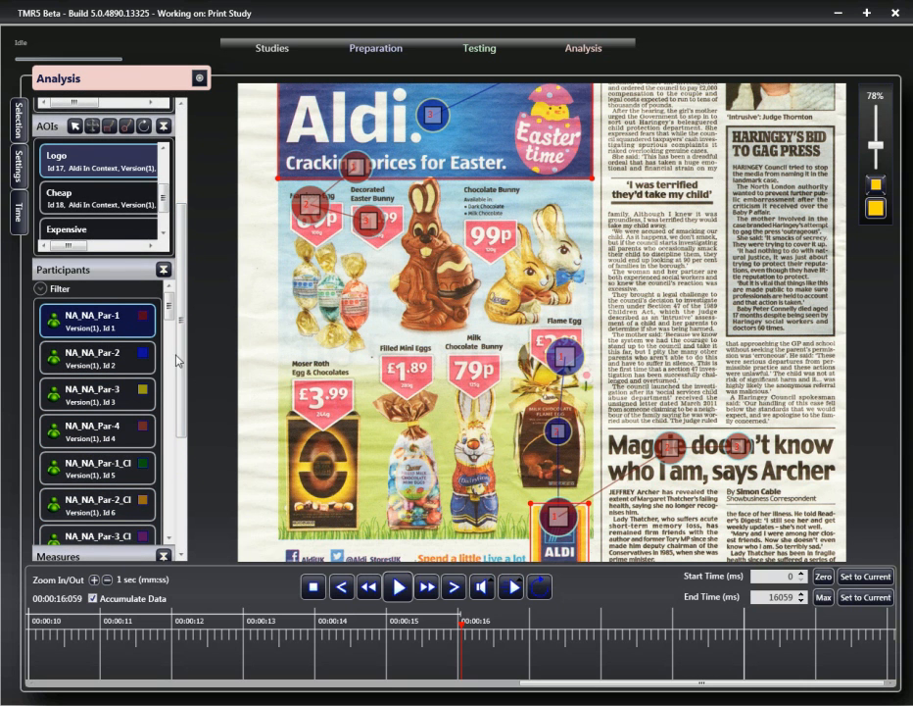
- Select the Title, Logo, Cheap and Expensive AOIs for the star plot of participant NA_NA_Par-1
{"action": "scroll", "coordinate": [182, 306], "scroll_direction": "up", "scroll_amount": 1}
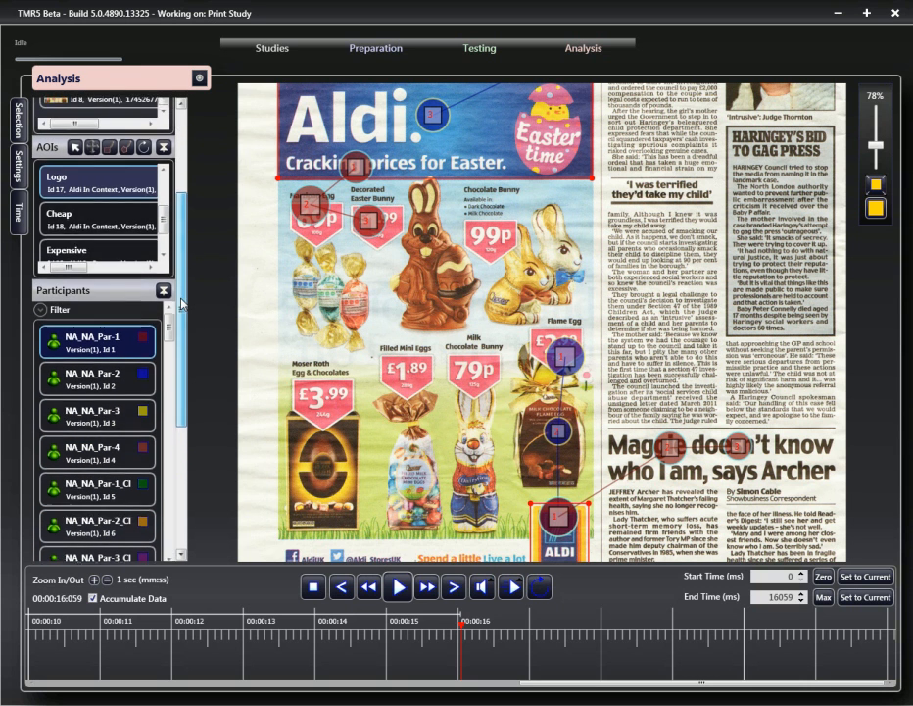
{"action": "scroll", "coordinate": [182, 299], "scroll_direction": "up", "scroll_amount": 3}
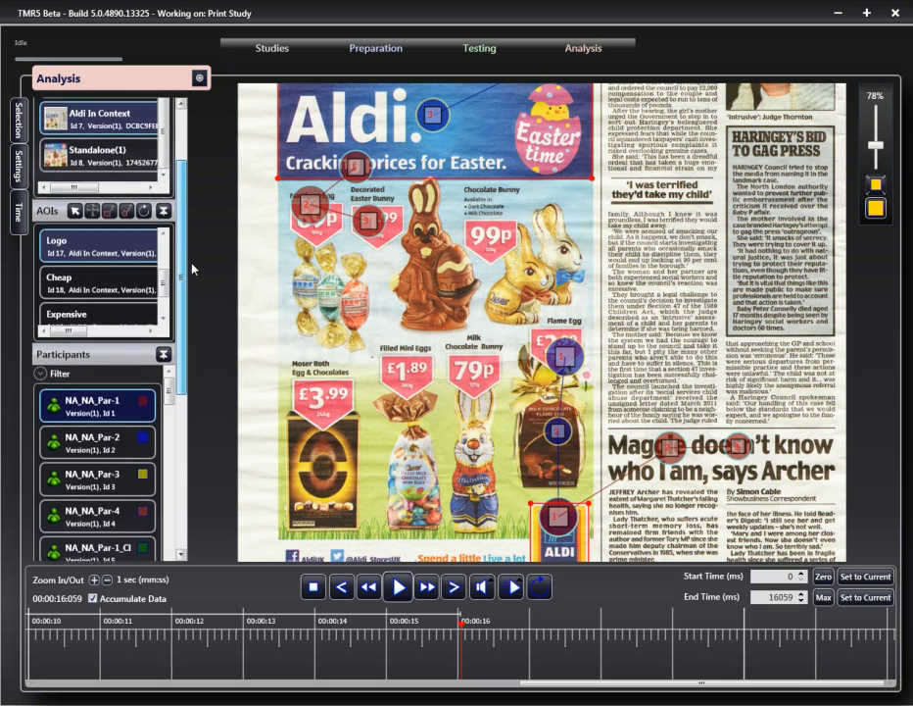
{"action": "scroll", "coordinate": [194, 256], "scroll_direction": "up", "scroll_amount": 1}
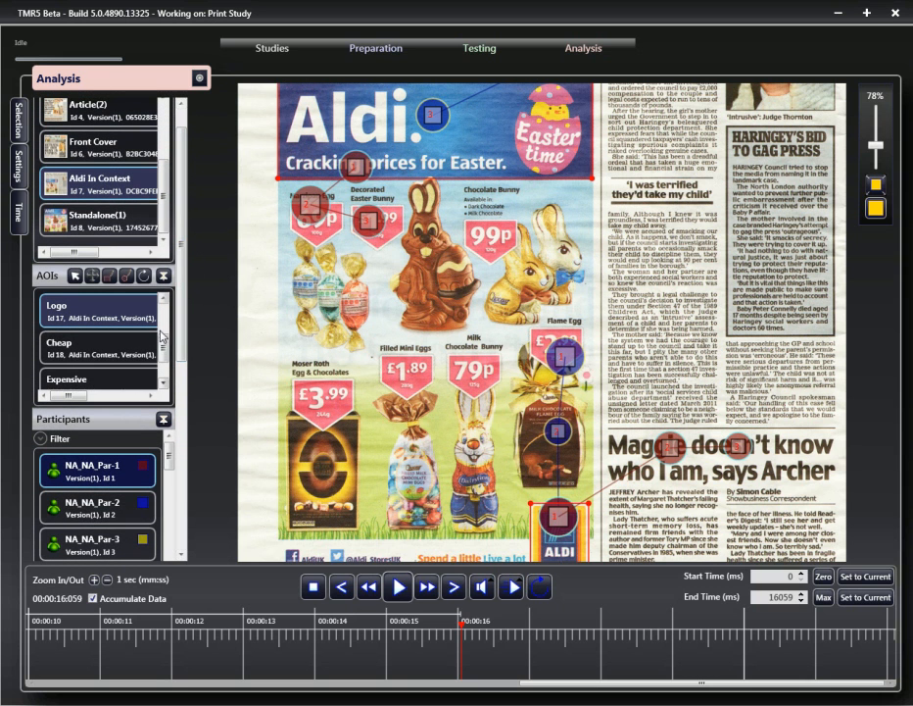
{"action": "scroll", "coordinate": [163, 342], "scroll_direction": "up", "scroll_amount": 1}
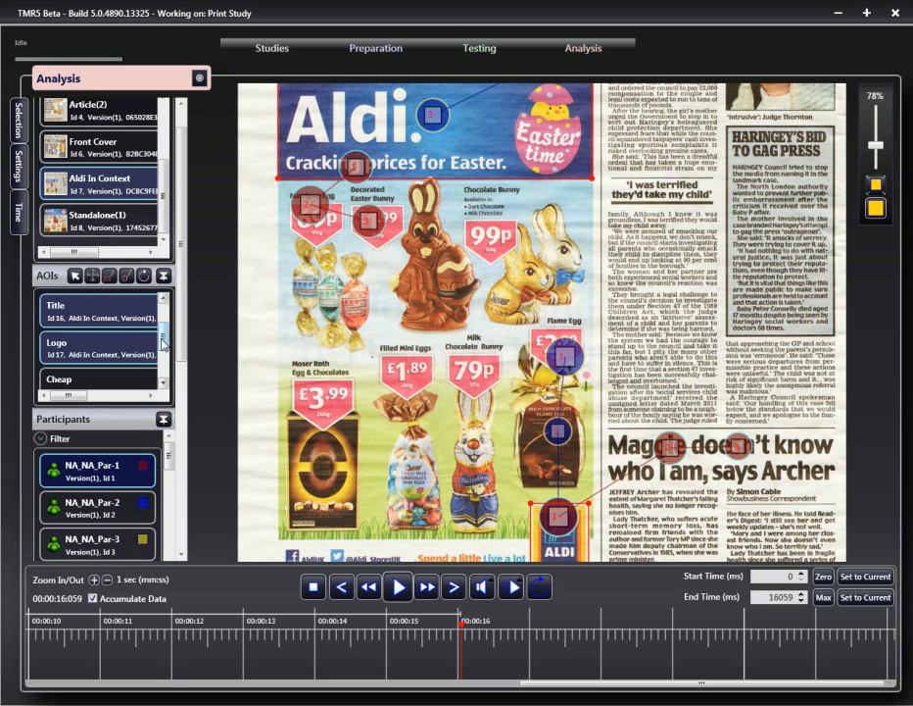
{"action": "scroll", "coordinate": [164, 364], "scroll_direction": "down", "scroll_amount": 1}
{"action": "left_click", "coordinate": [116, 380]}
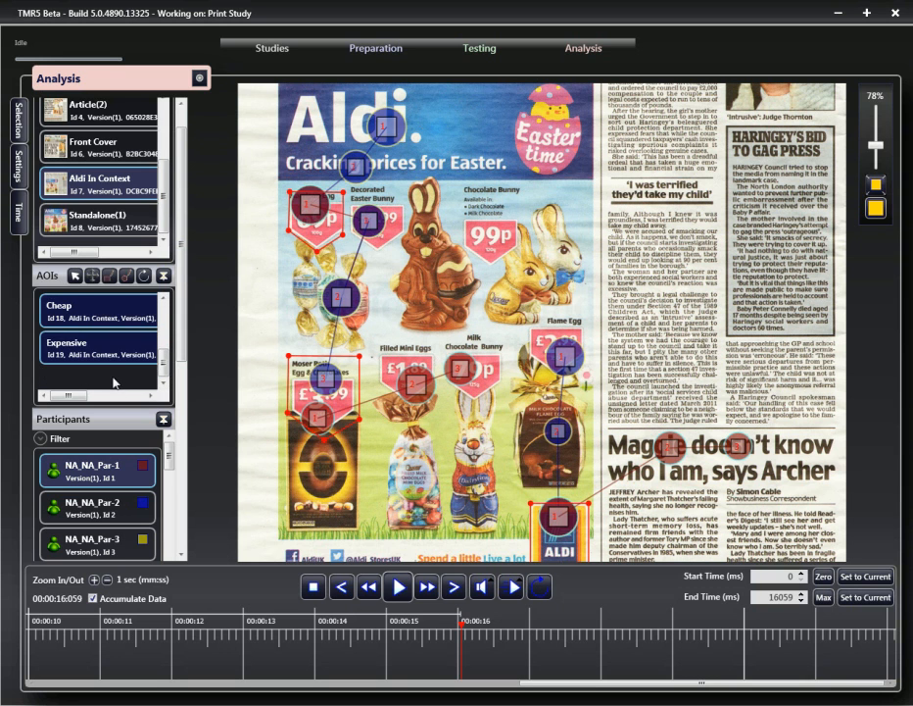
{"action": "scroll", "coordinate": [153, 338], "scroll_direction": "up", "scroll_amount": 3}
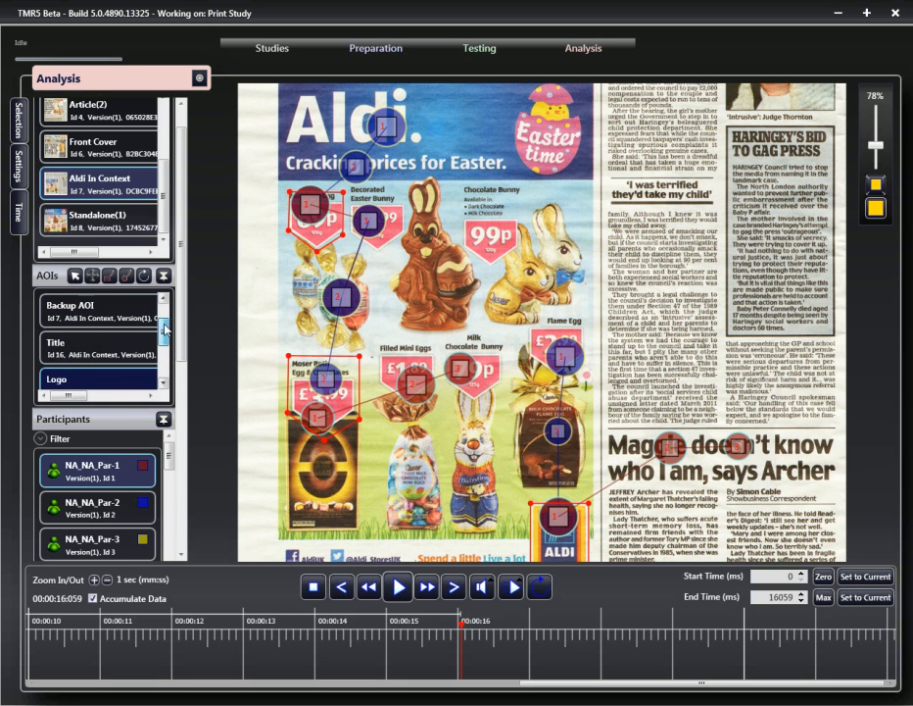
{"action": "left_click", "coordinate": [154, 338]}
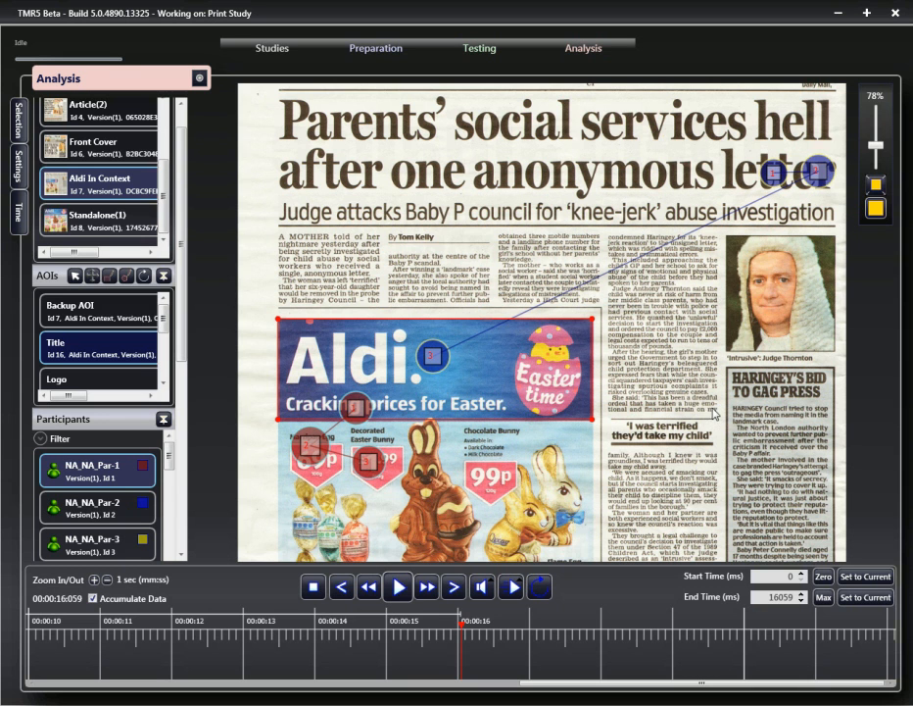
{"action": "scroll", "coordinate": [513, 448], "scroll_direction": "down", "scroll_amount": 1}
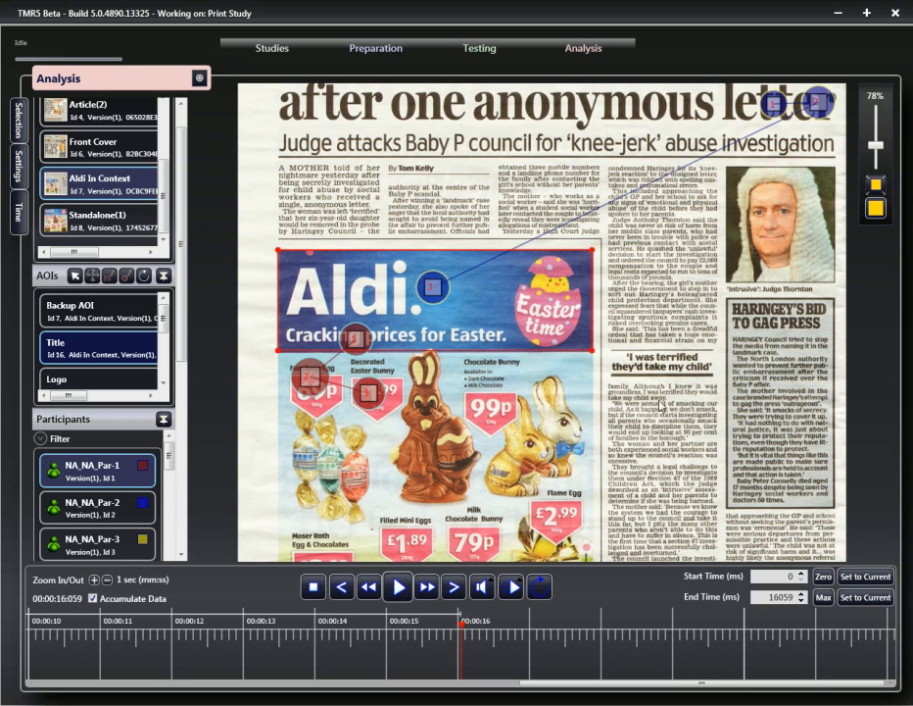
{"action": "scroll", "coordinate": [100, 381], "scroll_direction": "down", "scroll_amount": 1}
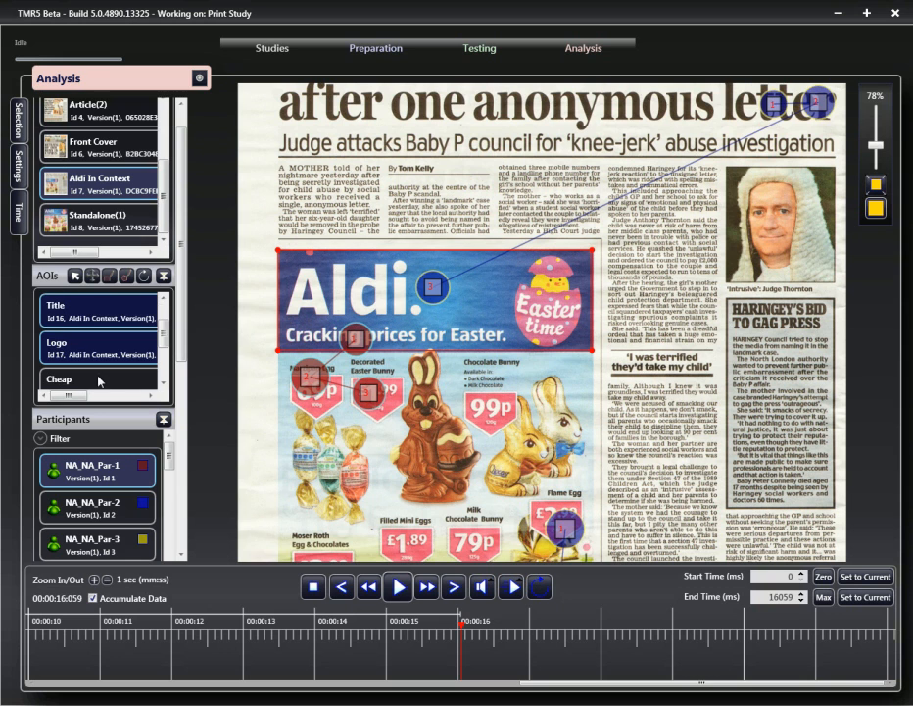
{"action": "left_click_drag", "start_coordinate": [163, 343], "coordinate": [165, 353]}
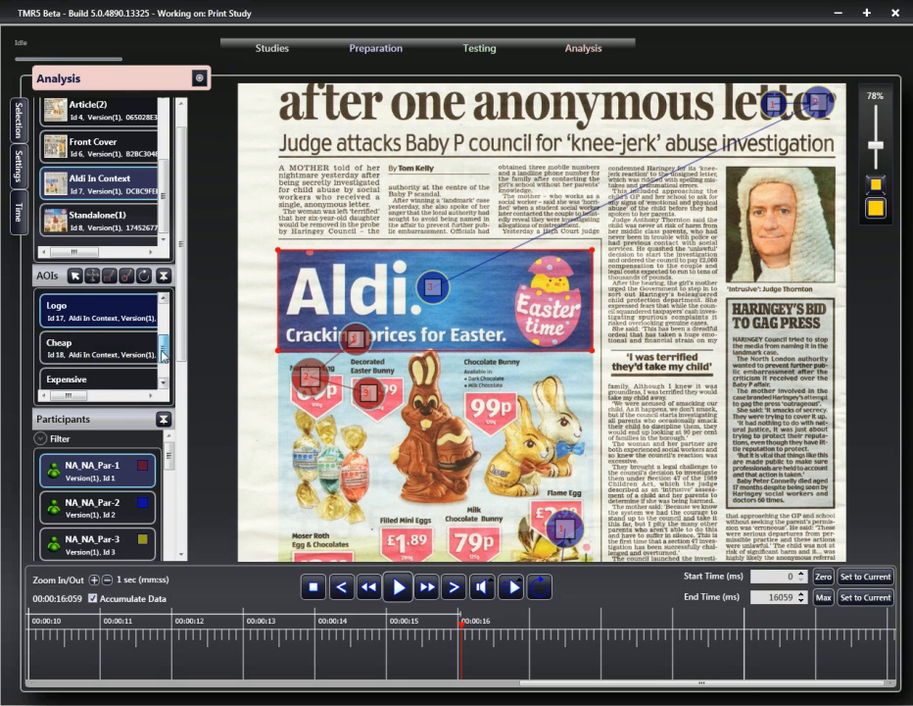
{"action": "left_click", "coordinate": [110, 348]}
{"action": "left_click", "coordinate": [103, 378]}
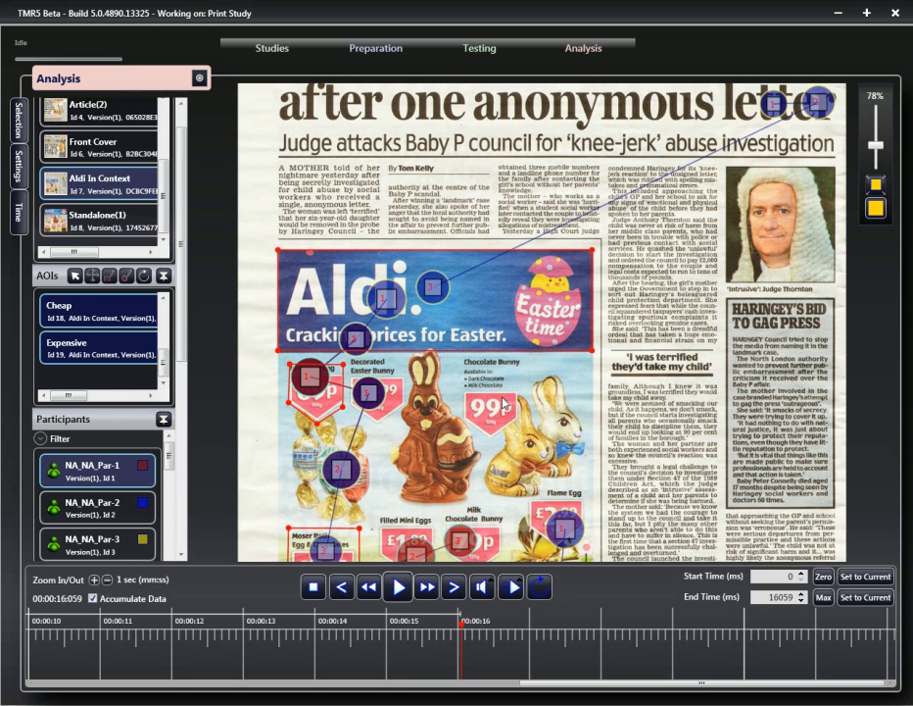
{"action": "scroll", "coordinate": [499, 405], "scroll_direction": "down", "scroll_amount": 2}
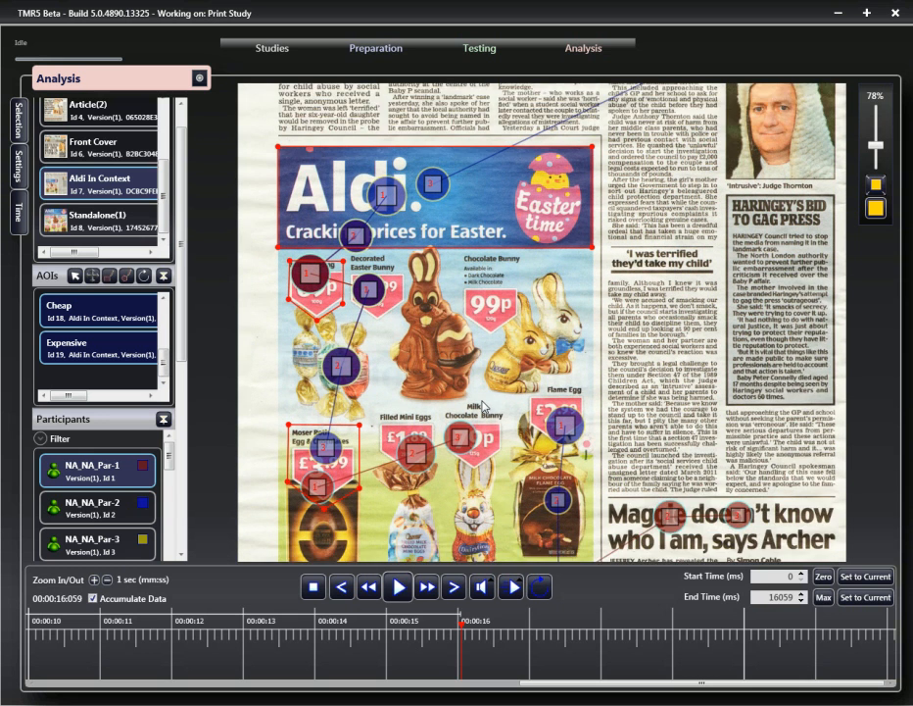
{"action": "scroll", "coordinate": [496, 171], "scroll_direction": "down", "scroll_amount": 1}
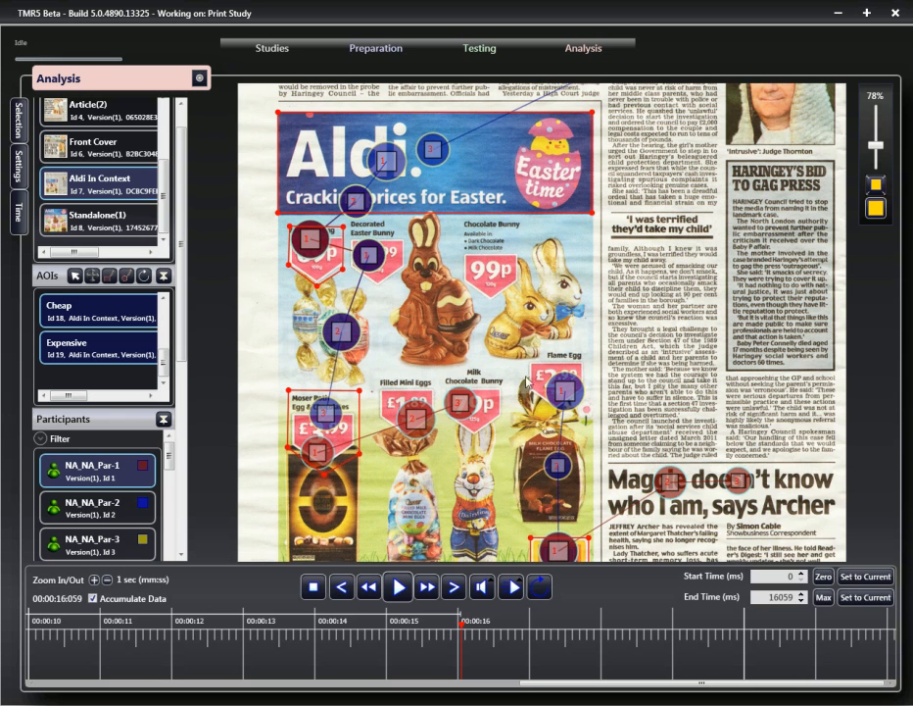
{"action": "scroll", "coordinate": [477, 400], "scroll_direction": "down", "scroll_amount": 2}
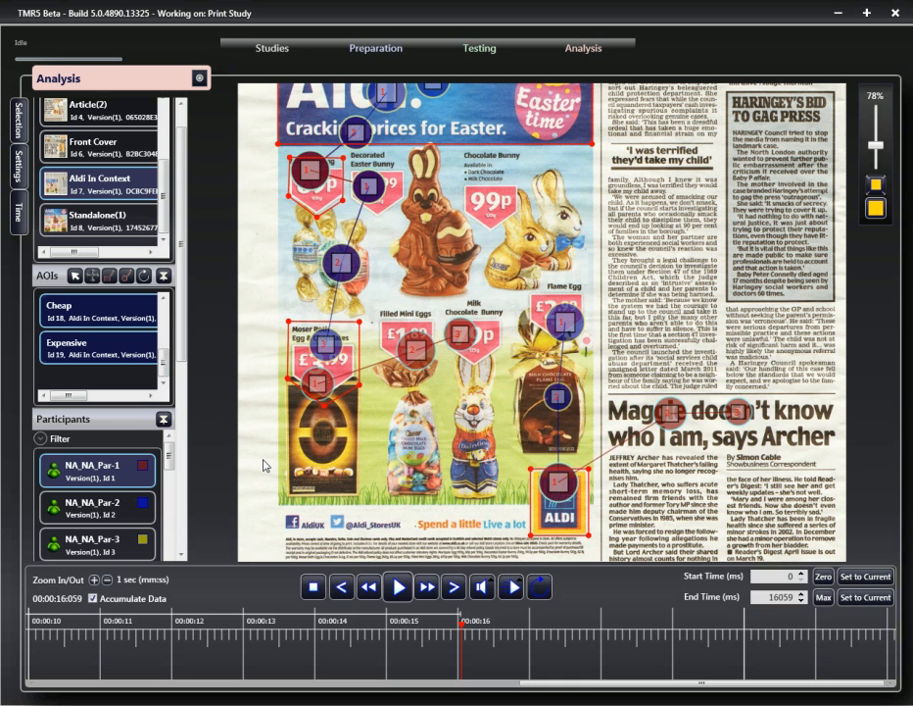
- Switch the star plot to participant NA_NA_Par-2
{"action": "left_click", "coordinate": [88, 505]}
{"action": "scroll", "coordinate": [513, 418], "scroll_direction": "up", "scroll_amount": 1}
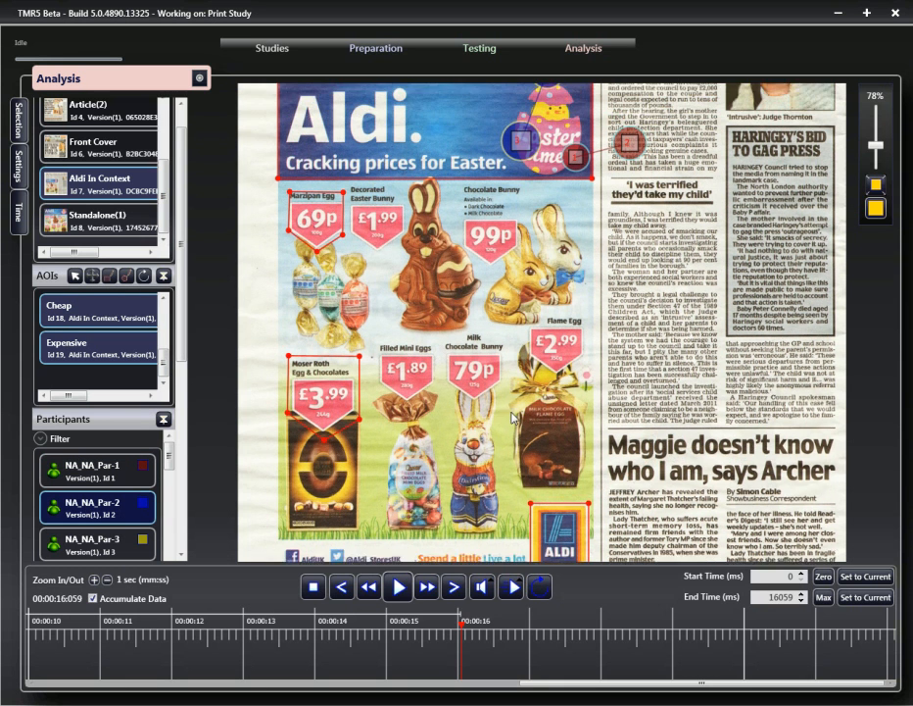
{"action": "scroll", "coordinate": [513, 419], "scroll_direction": "up", "scroll_amount": 3}
{"action": "scroll", "coordinate": [511, 419], "scroll_direction": "up", "scroll_amount": 2}
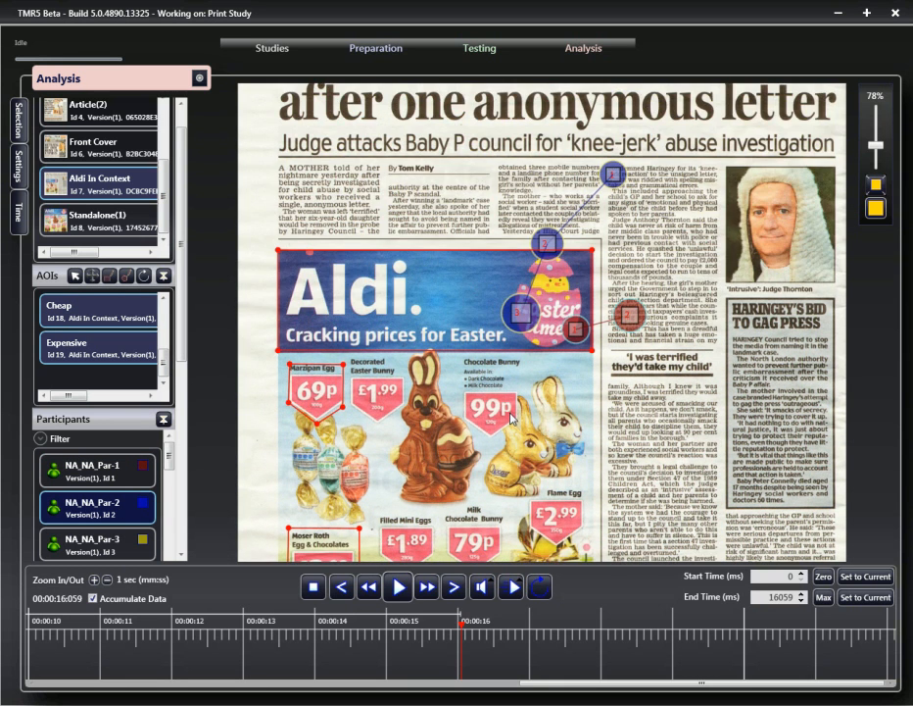
{"action": "scroll", "coordinate": [513, 419], "scroll_direction": "down", "scroll_amount": 6}
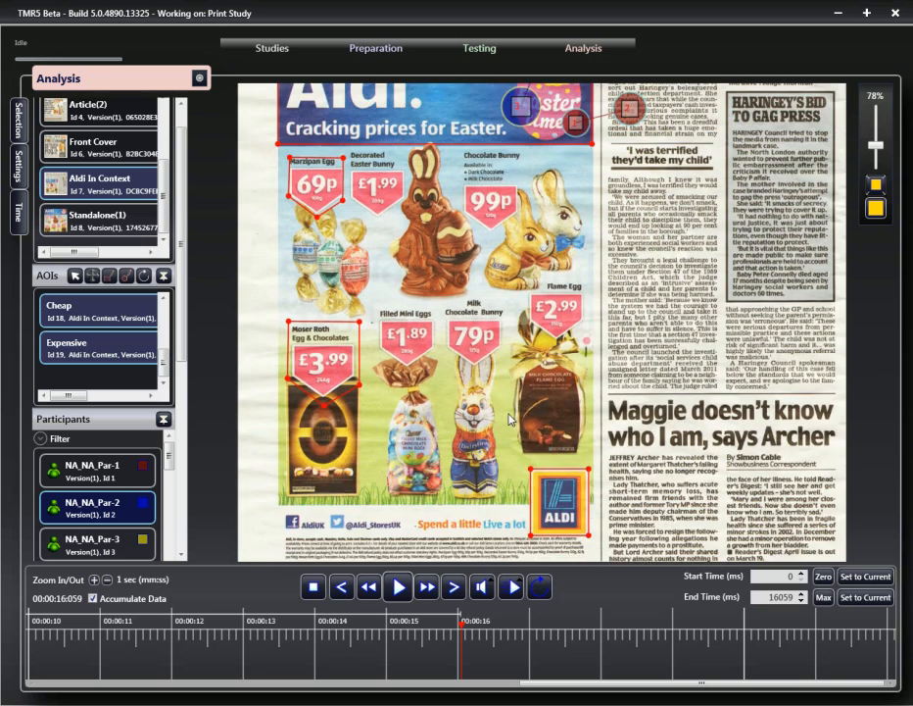
{"action": "scroll", "coordinate": [508, 396], "scroll_direction": "up", "scroll_amount": 6}
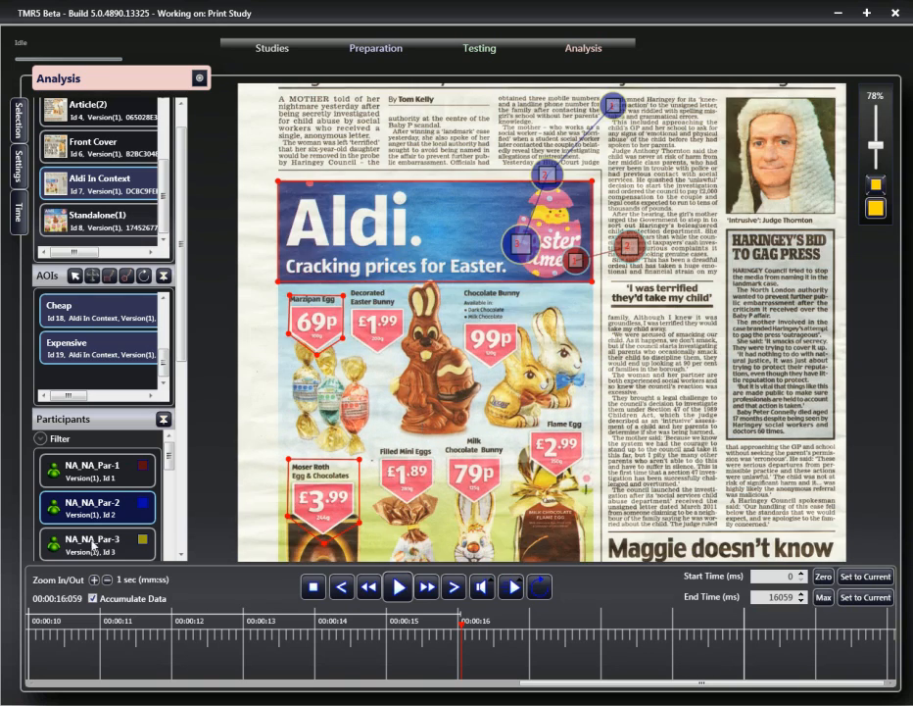
- Switch the star plot to participant NA_NA_Par-3 and briefly open the Star Plots settings
{"action": "left_click", "coordinate": [93, 545]}
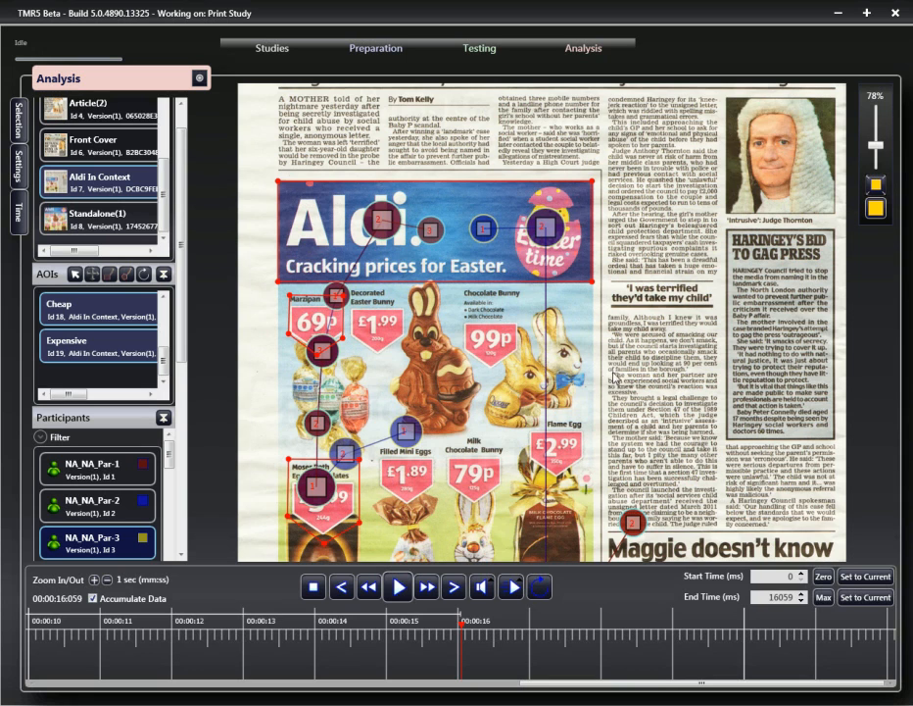
{"action": "scroll", "coordinate": [617, 375], "scroll_direction": "down", "scroll_amount": 2}
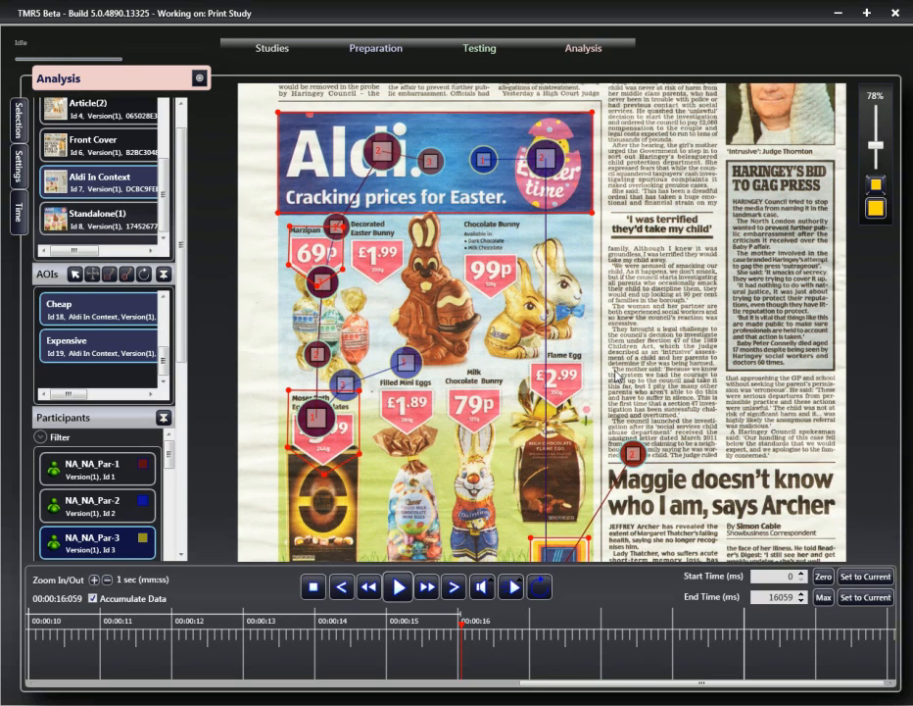
{"action": "scroll", "coordinate": [609, 384], "scroll_direction": "down", "scroll_amount": 6}
{"action": "scroll", "coordinate": [610, 387], "scroll_direction": "up", "scroll_amount": 7}
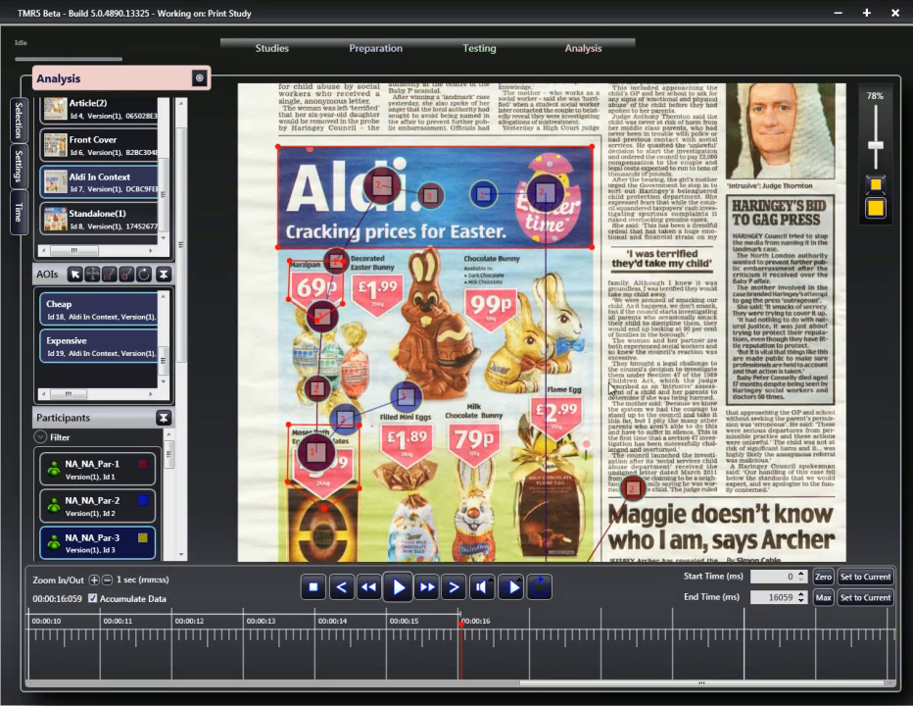
{"action": "scroll", "coordinate": [611, 389], "scroll_direction": "up", "scroll_amount": 1}
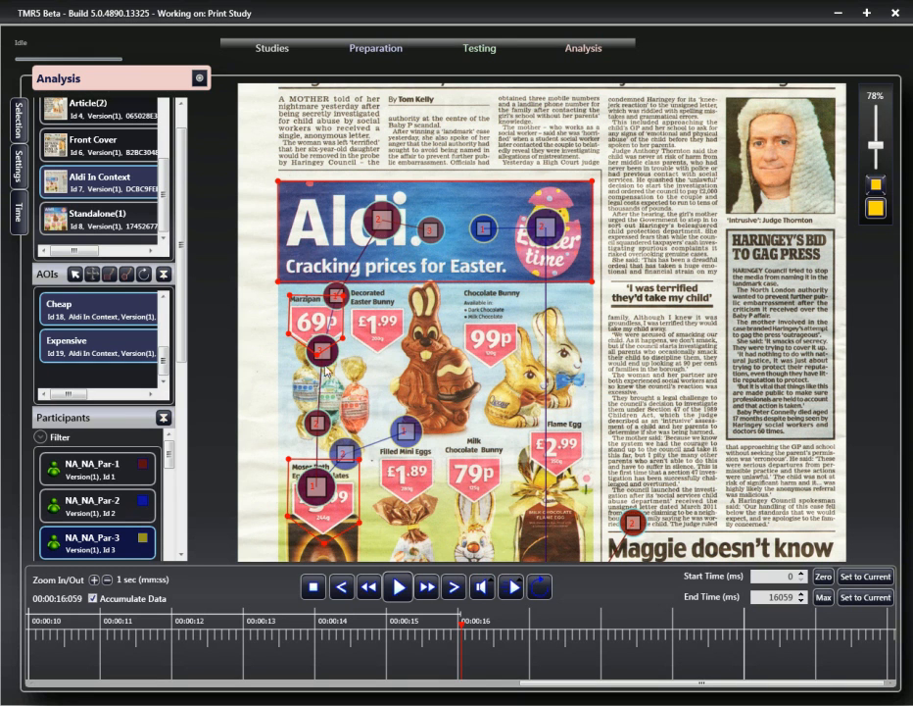
{"action": "scroll", "coordinate": [219, 319], "scroll_direction": "down", "scroll_amount": 2}
{"action": "scroll", "coordinate": [219, 319], "scroll_direction": "up", "scroll_amount": 2}
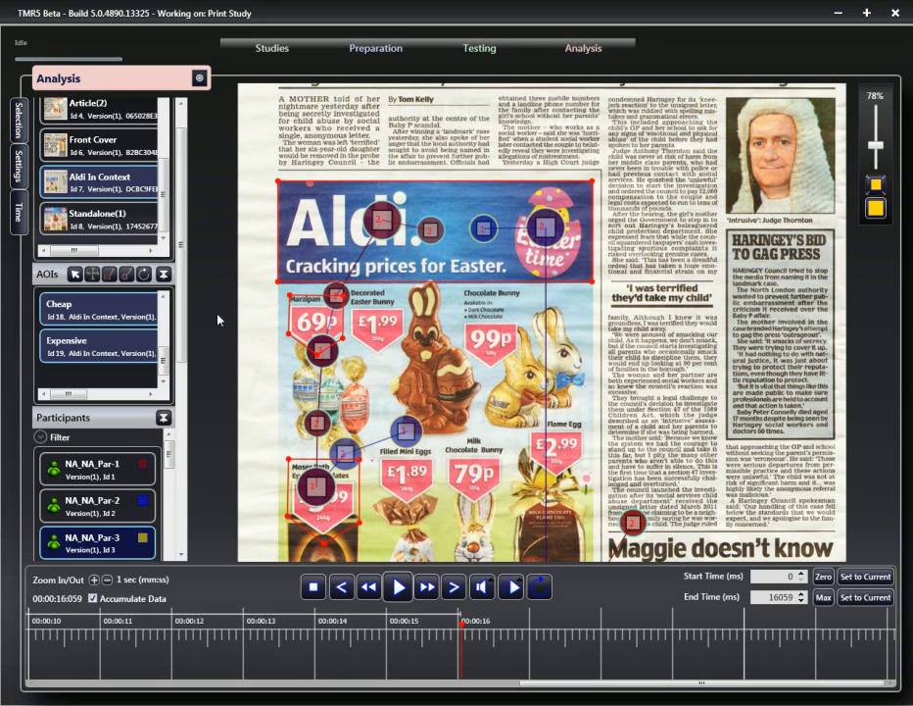
{"action": "left_click", "coordinate": [17, 173]}
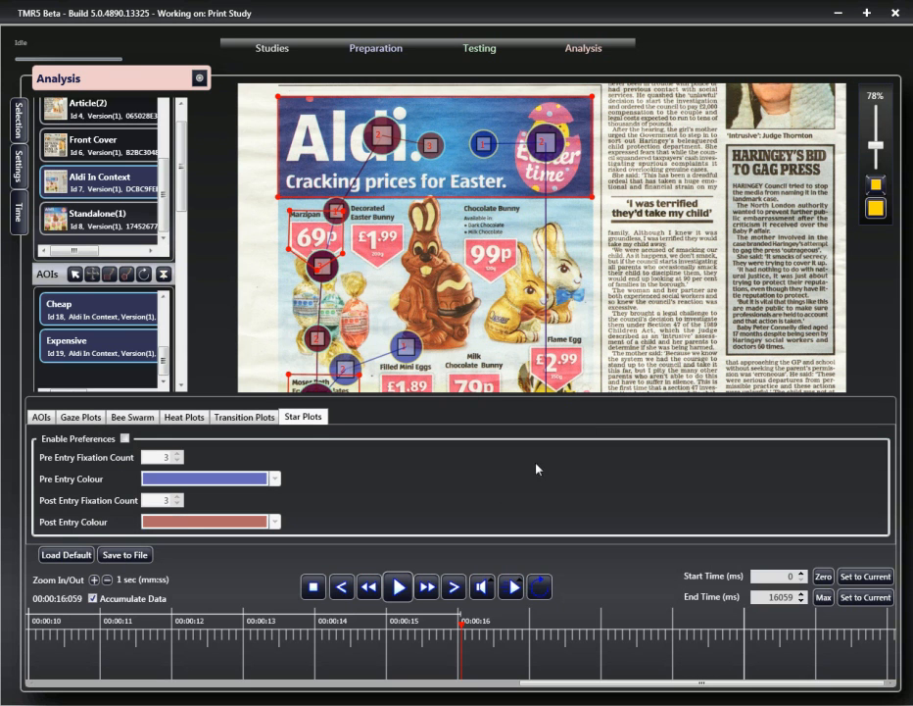
{"action": "left_click", "coordinate": [17, 169]}
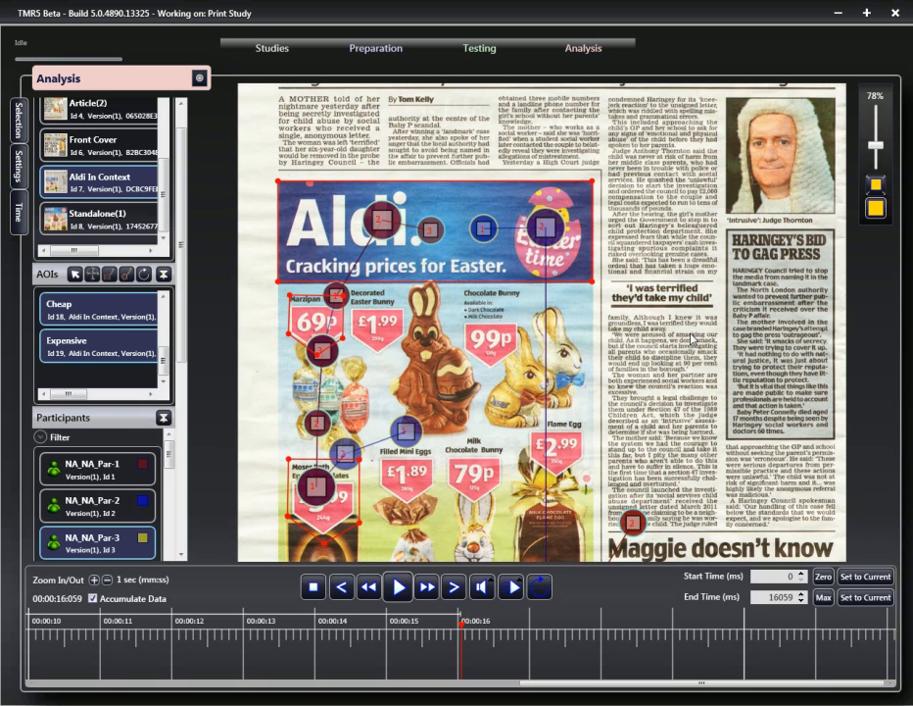